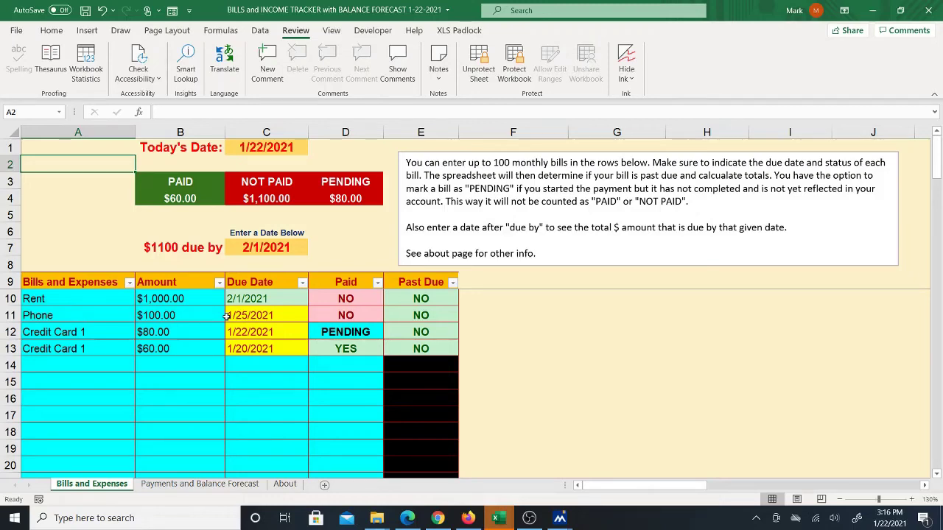
- Select the bill names and amounts in A10:B13, then go to the Payments and Balance Forecast sheet
drag(53, 297, 162, 348)
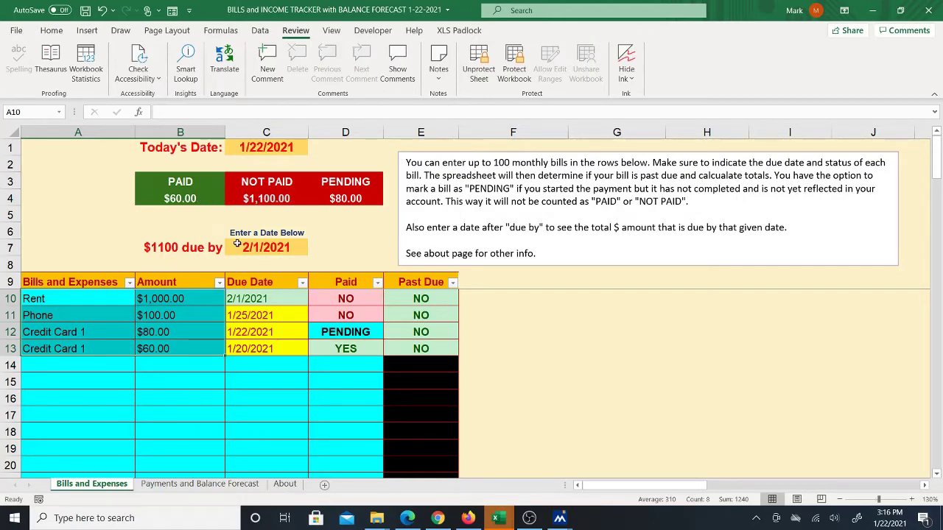
click(156, 484)
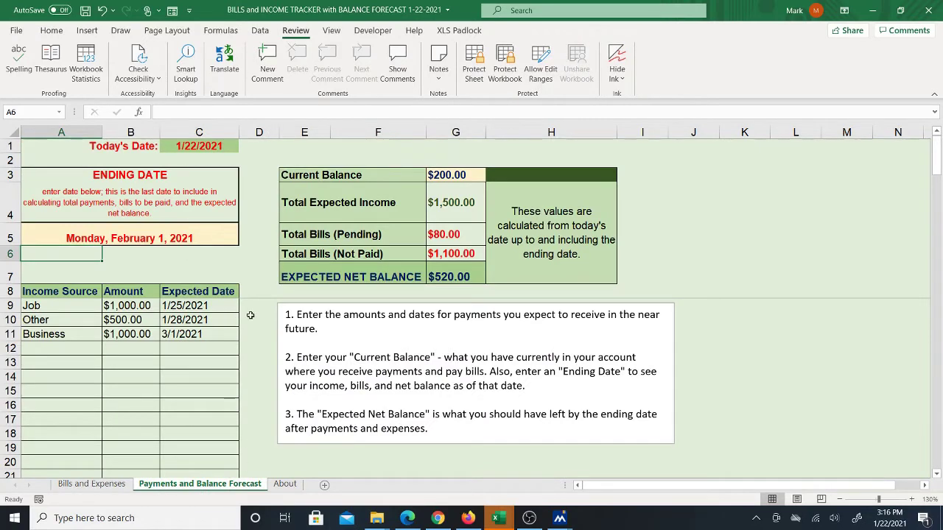
- Select the three income entries in A9:C11, then clear the selection
drag(73, 306, 198, 335)
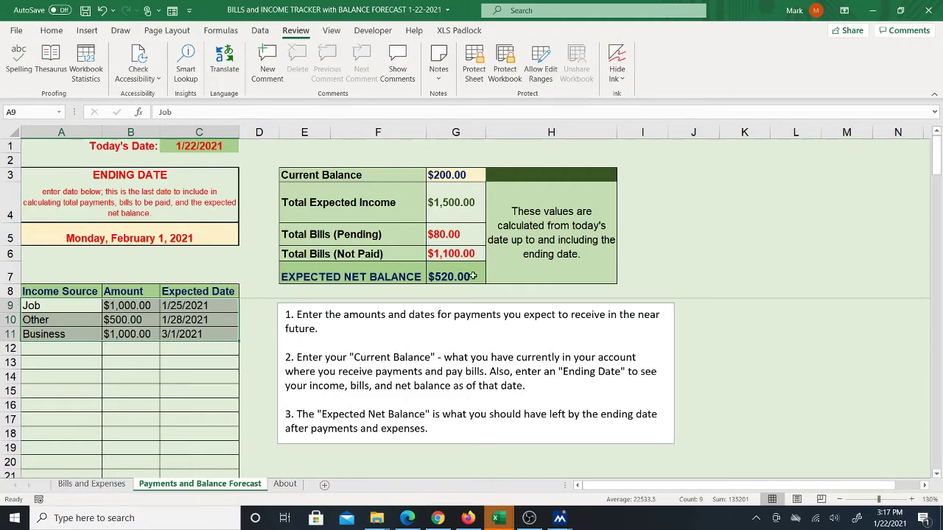
click(759, 328)
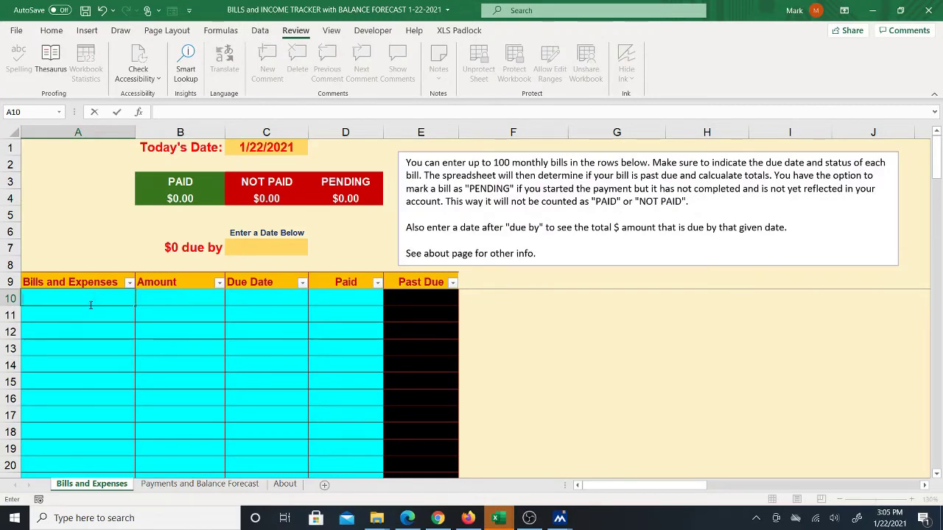
- Enter Rent in row 10 with amount 1000, due date 2/1 and Paid status NO
text(Rent)
key(Return)
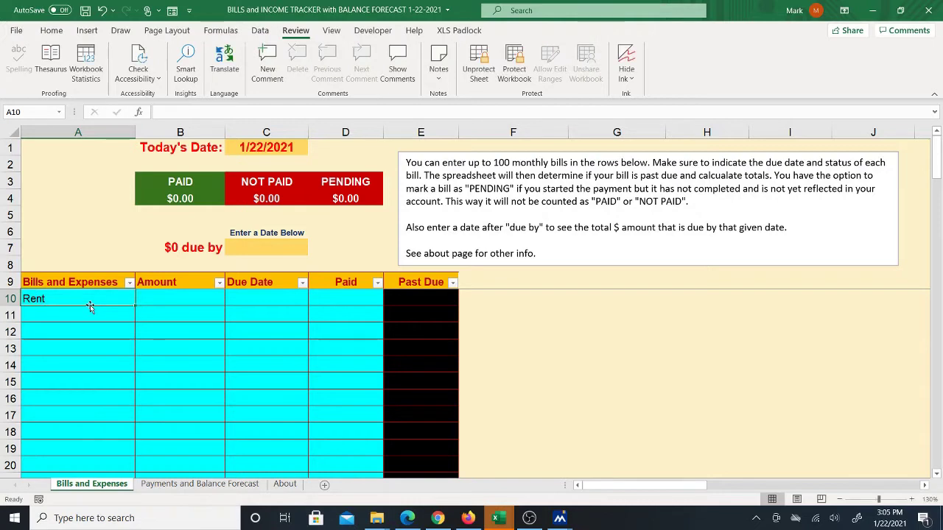
click(166, 300)
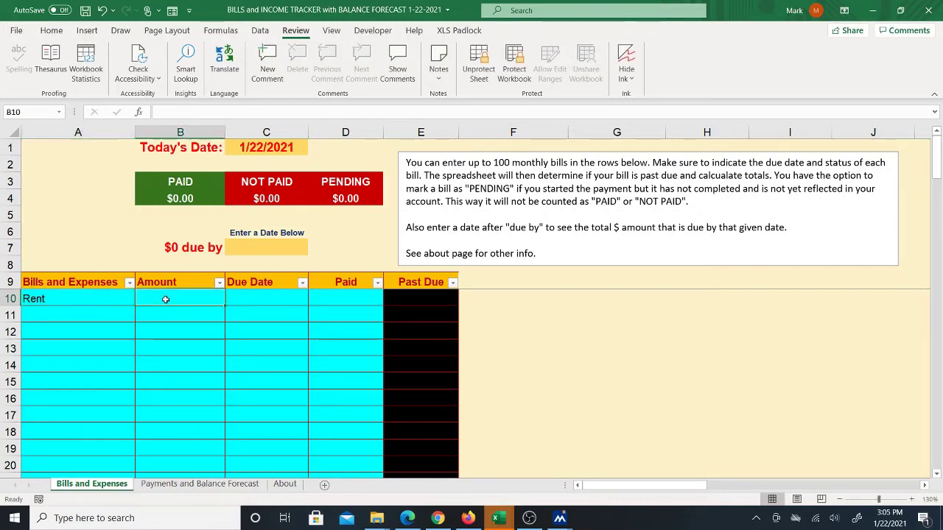
text(1000)
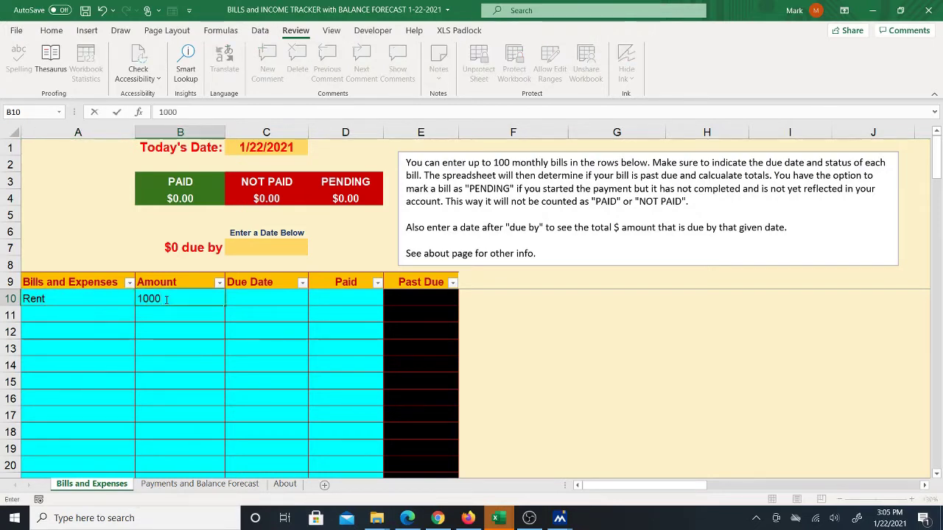
click(250, 300)
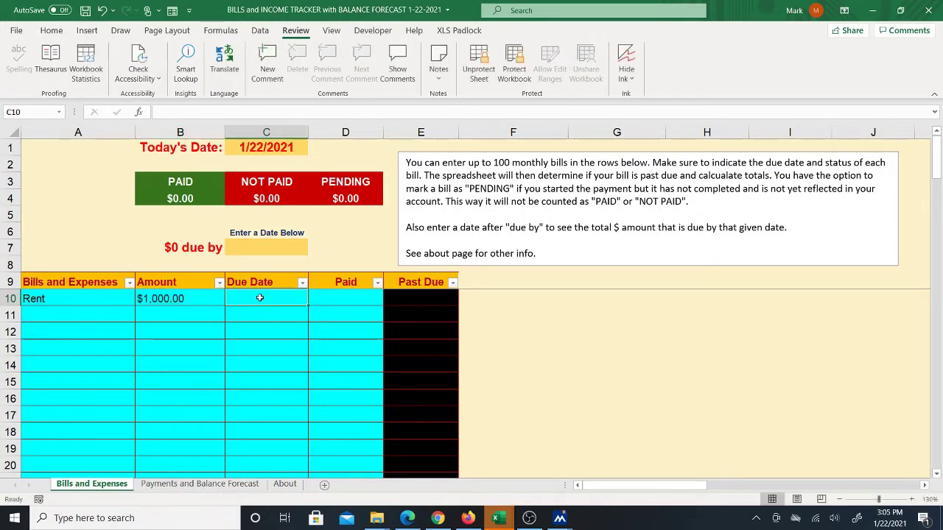
text(2/1)
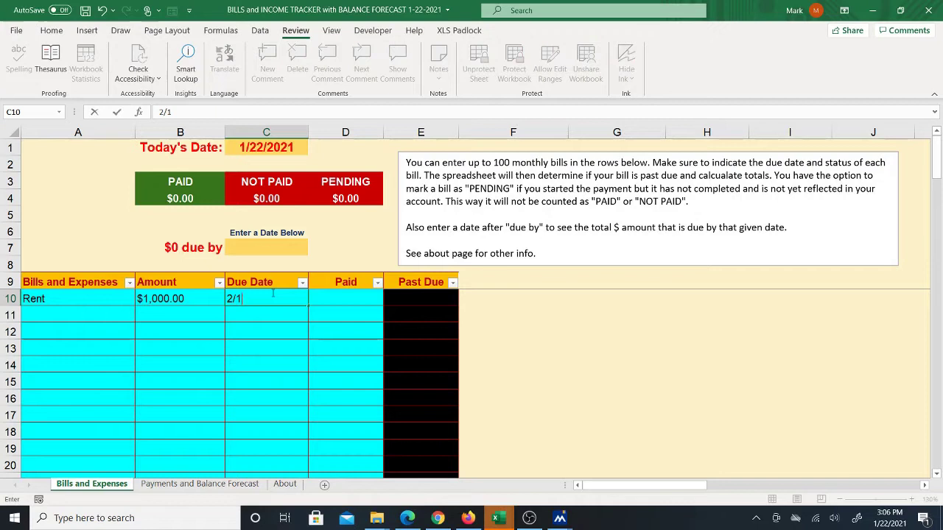
click(343, 300)
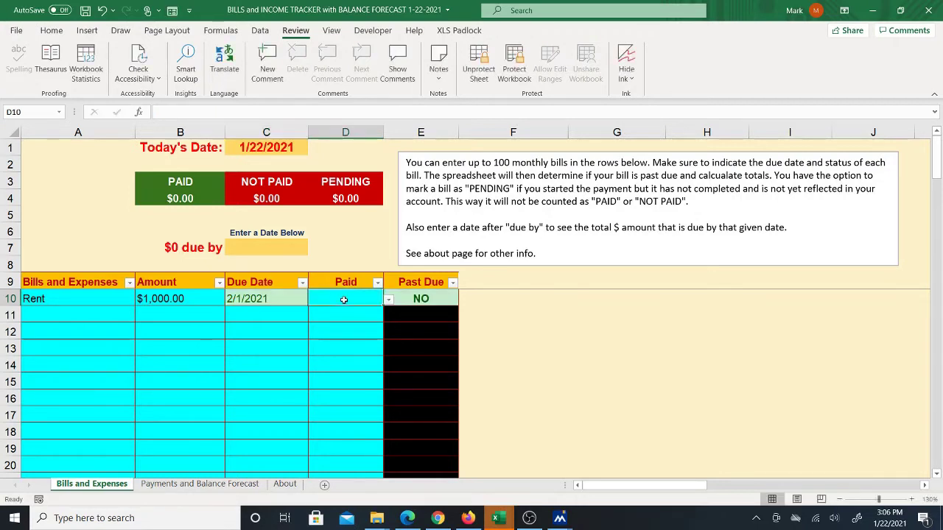
click(388, 299)
click(355, 335)
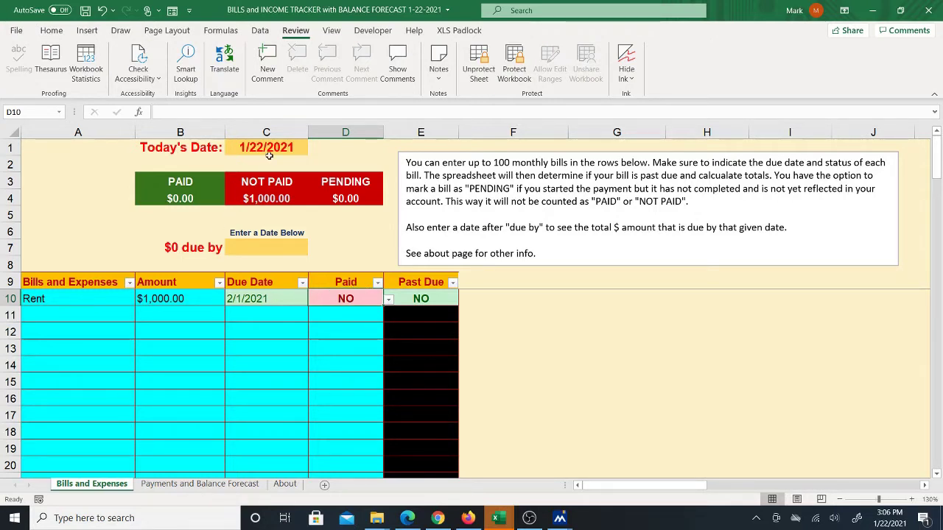
click(83, 312)
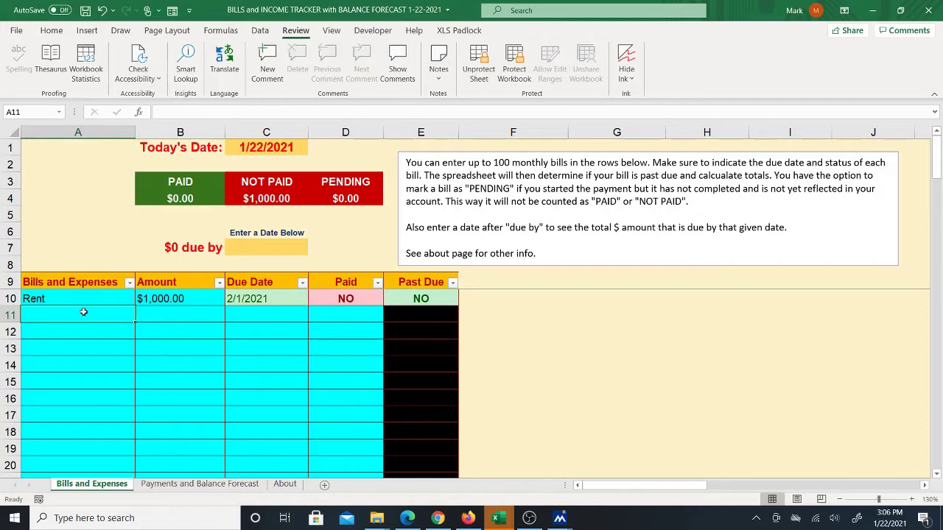
- Enter Phone in row 11 with 100, due 1/25, Paid NO, then select the amounts to check the sum
text(Phone)
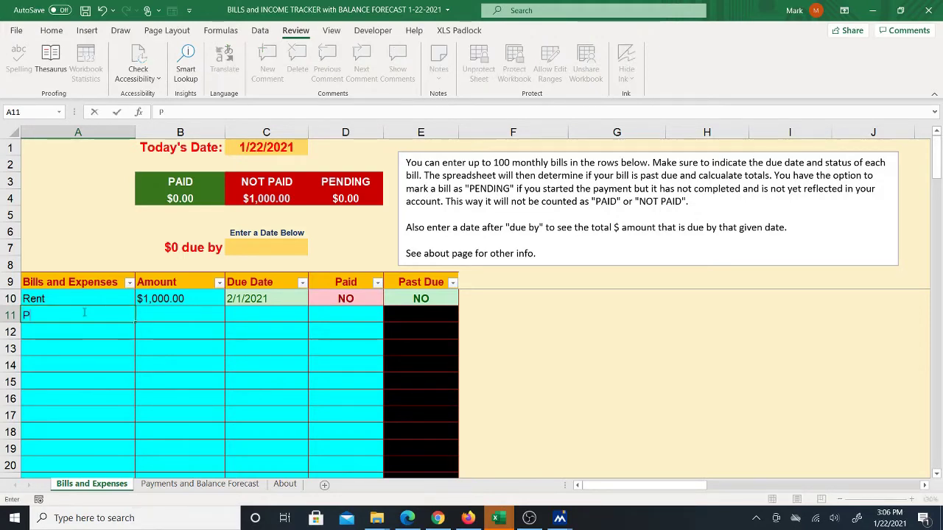
click(191, 308)
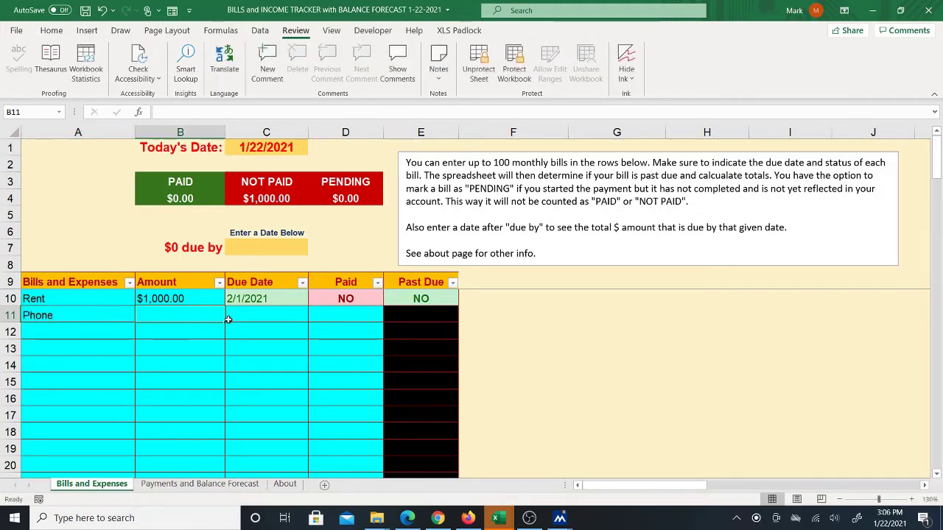
text(100)
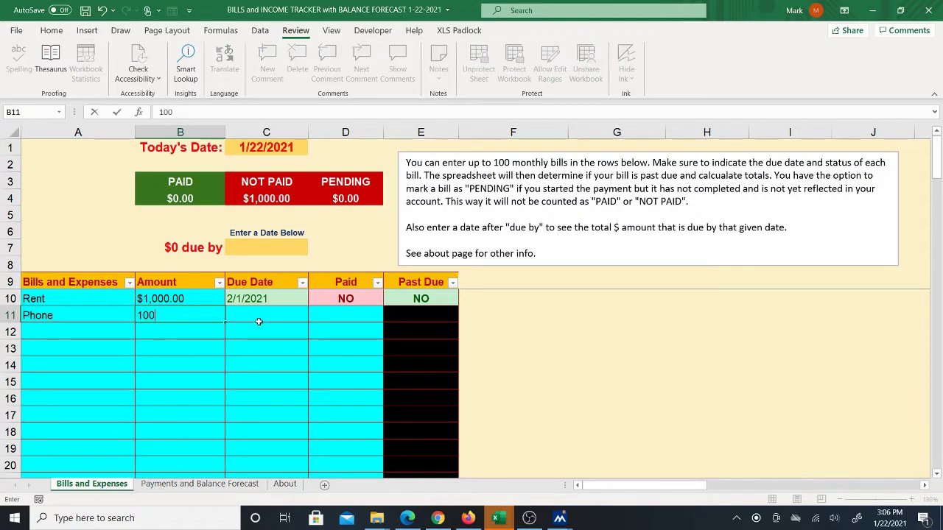
click(263, 314)
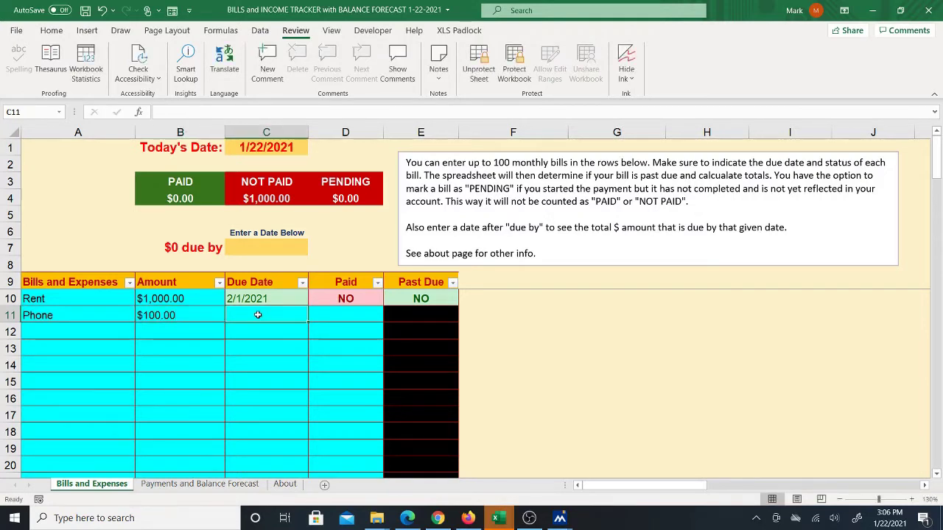
text(1/25)
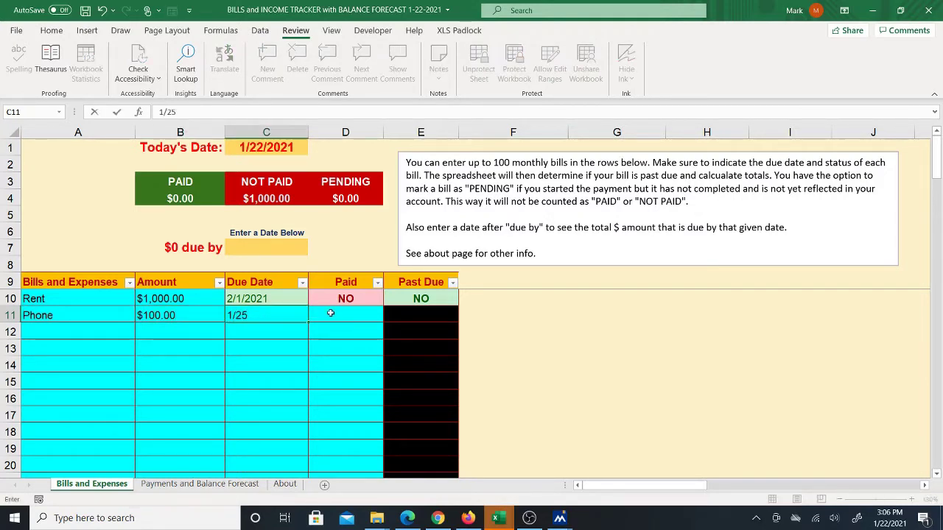
click(331, 313)
click(388, 316)
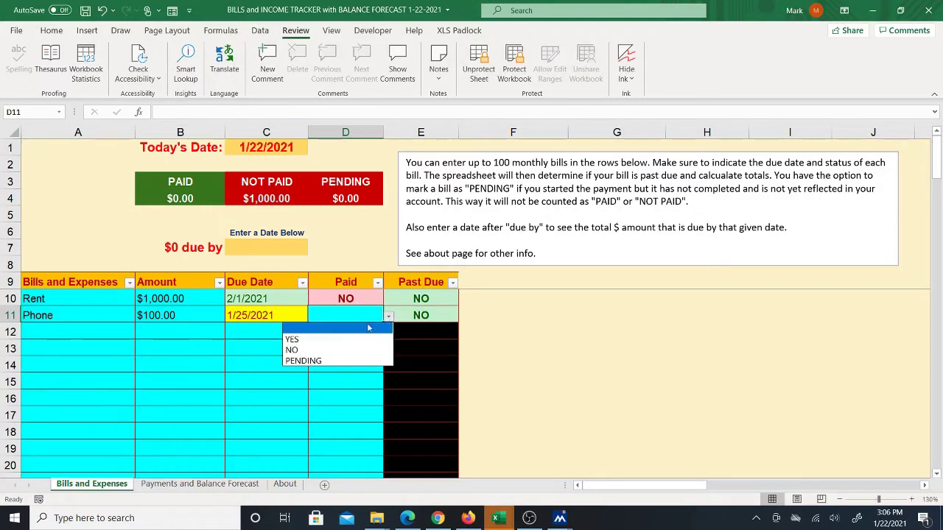
click(336, 350)
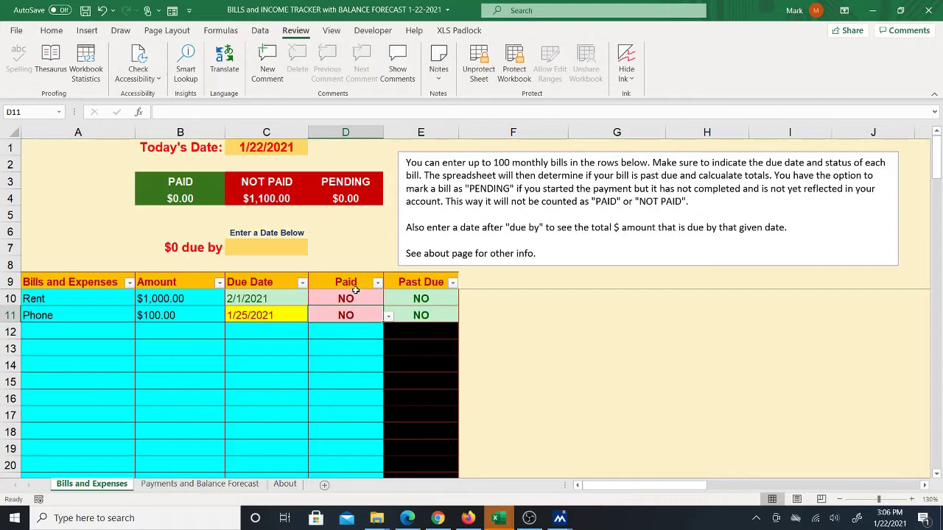
click(168, 301)
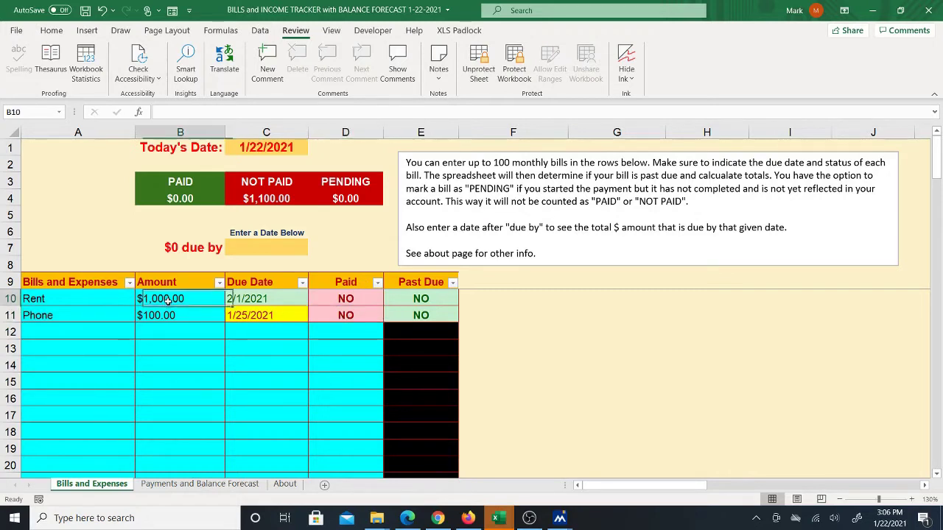
drag(168, 300, 168, 333)
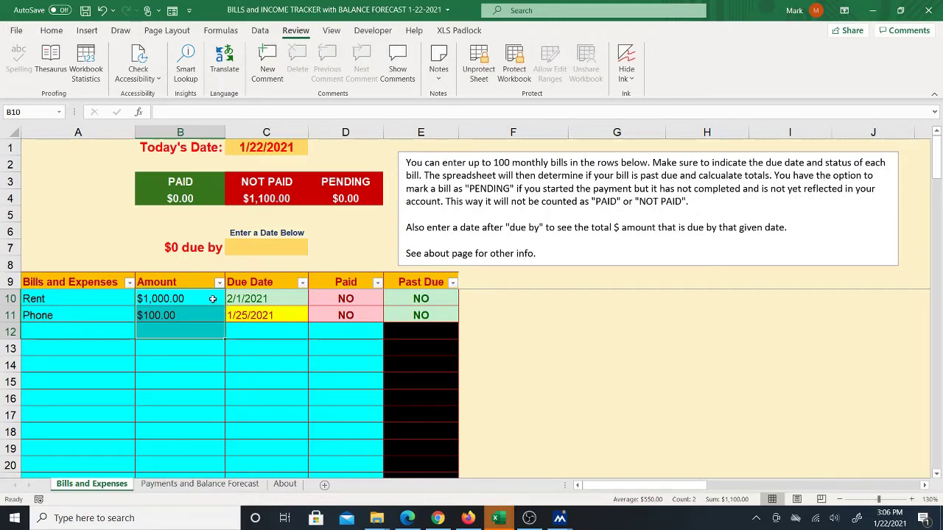
- Enter Credit Card 1 in row 12 with amount $80.00 and due date 1/22
click(94, 331)
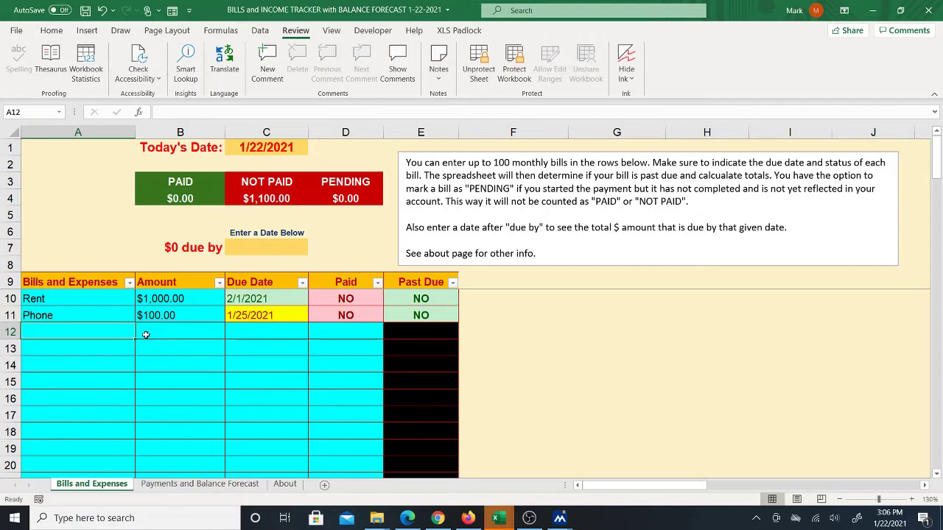
text(Credit C)
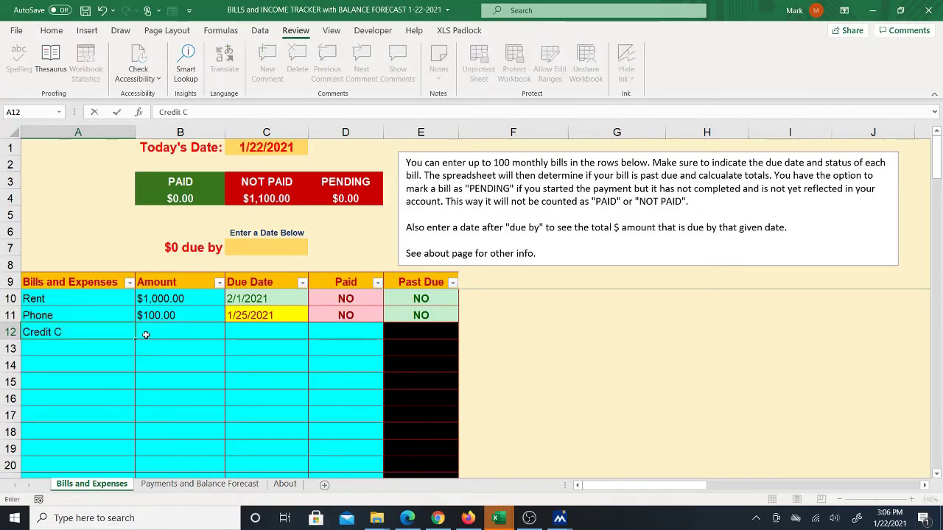
text(ard 1)
click(146, 335)
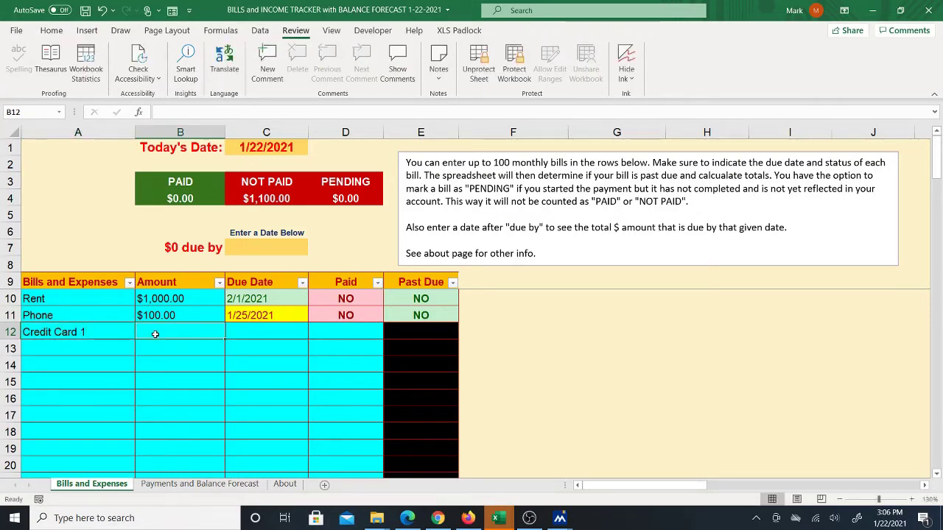
text(80)
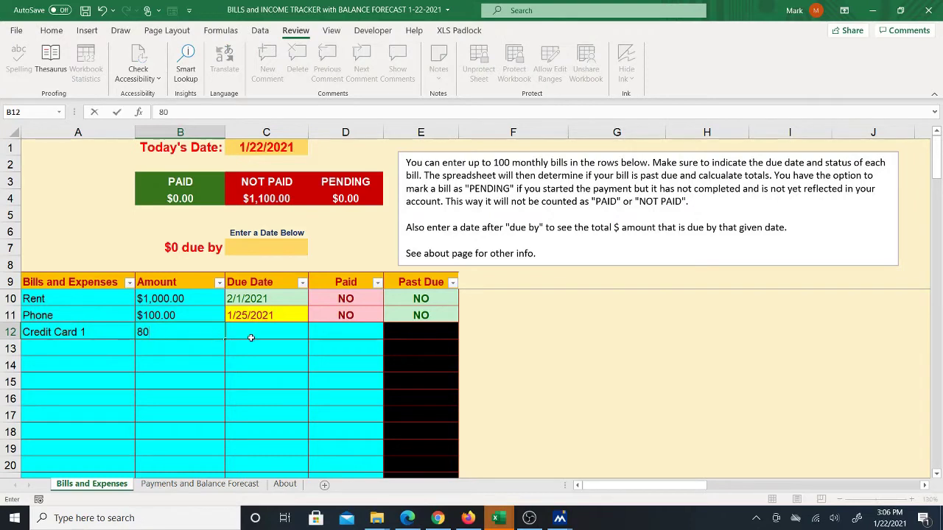
click(255, 333)
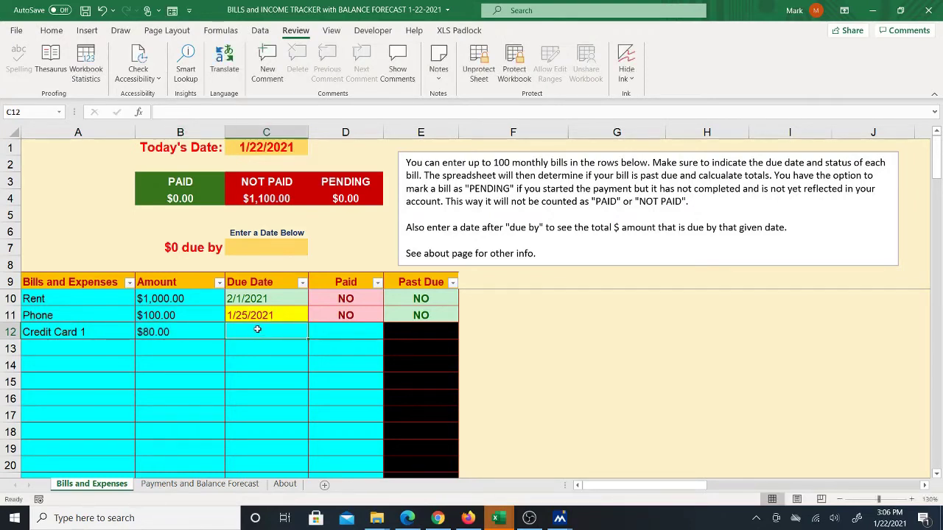
text(1/22)
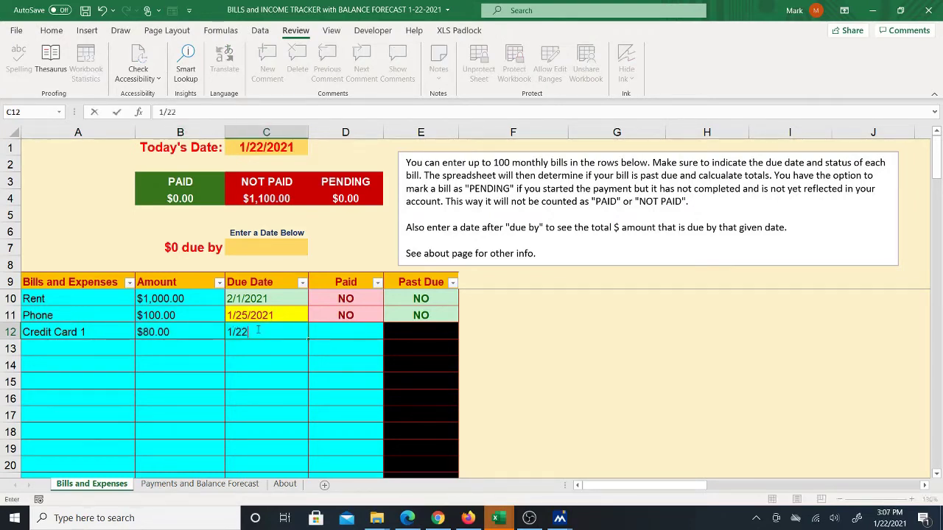
click(346, 328)
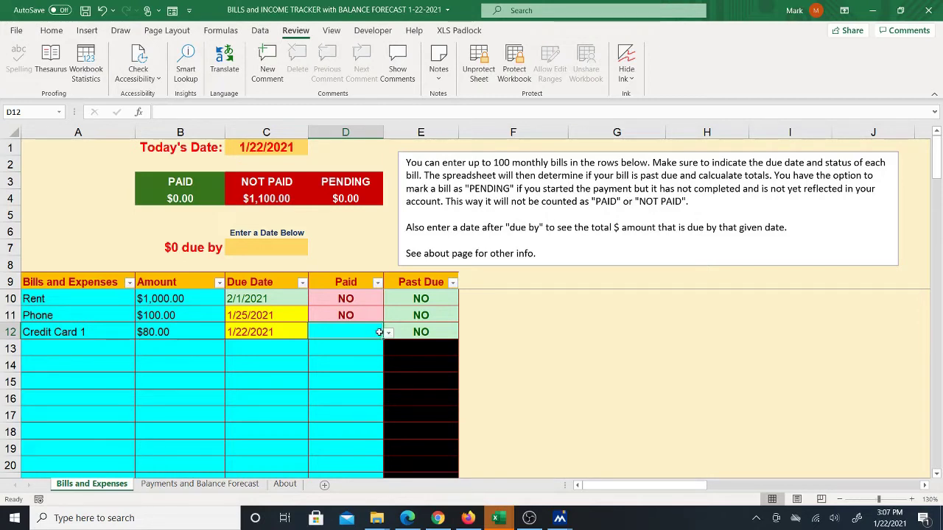
- Set Credit Card 1's Paid status in D12, trying YES before settling on PENDING
click(383, 333)
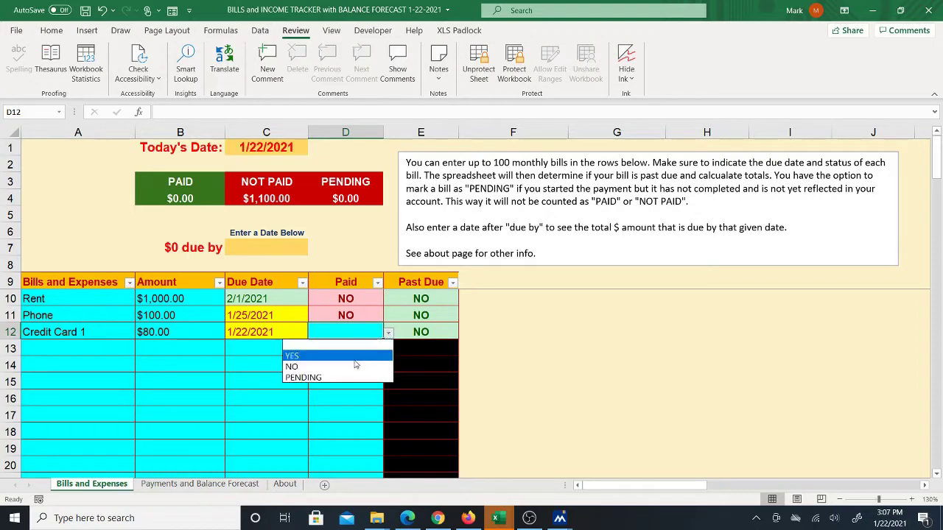
click(350, 379)
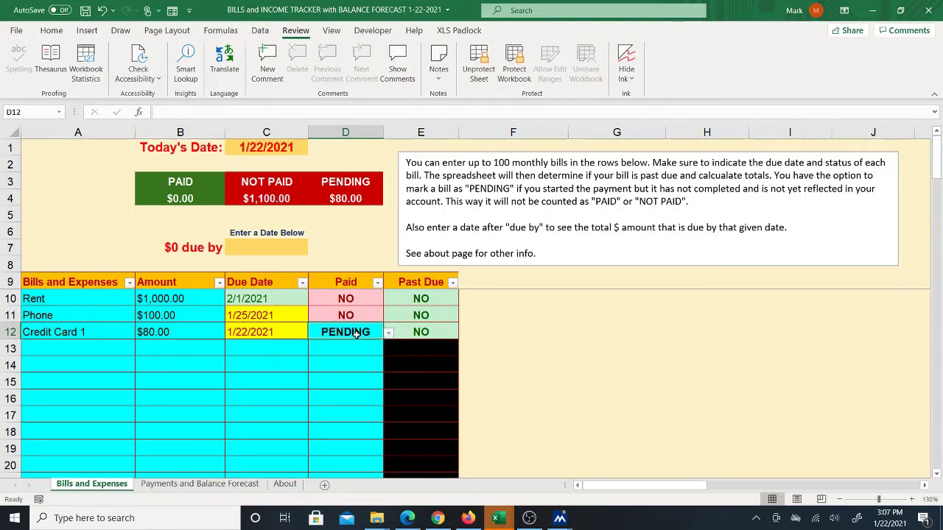
click(387, 334)
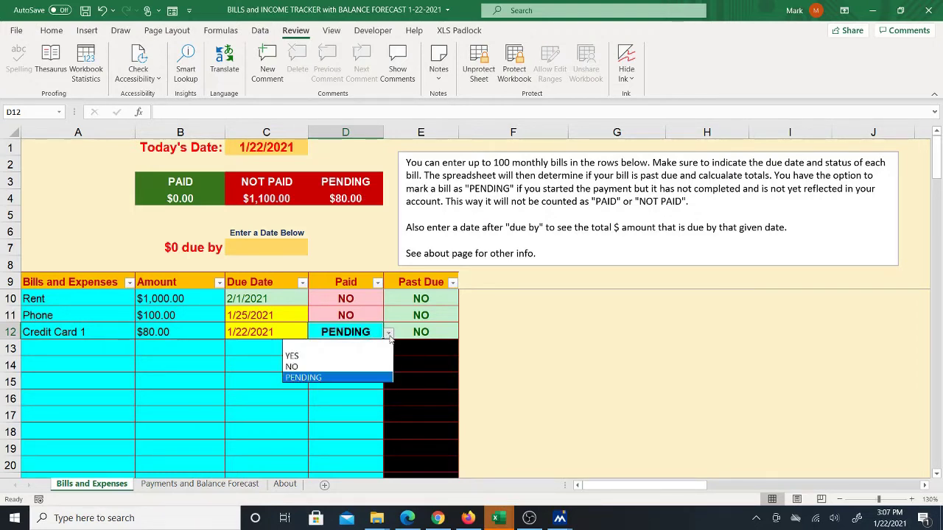
click(352, 356)
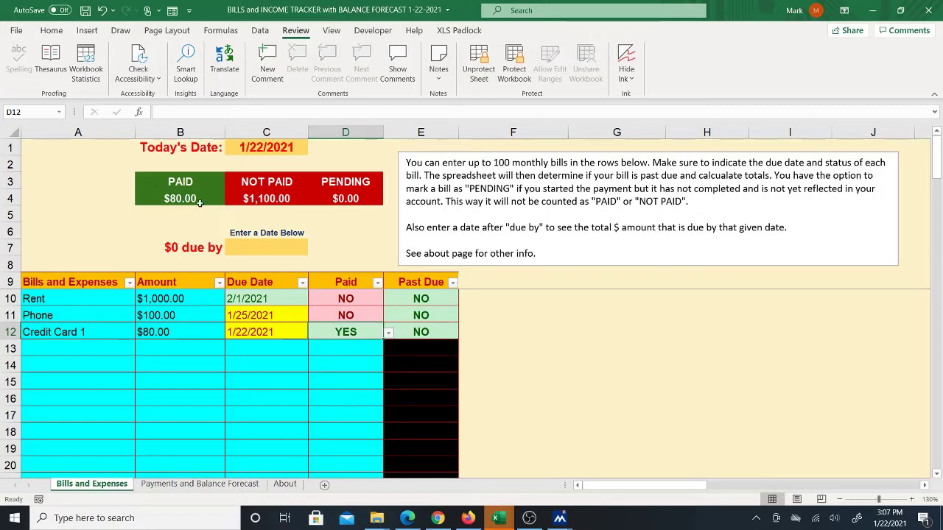
click(388, 333)
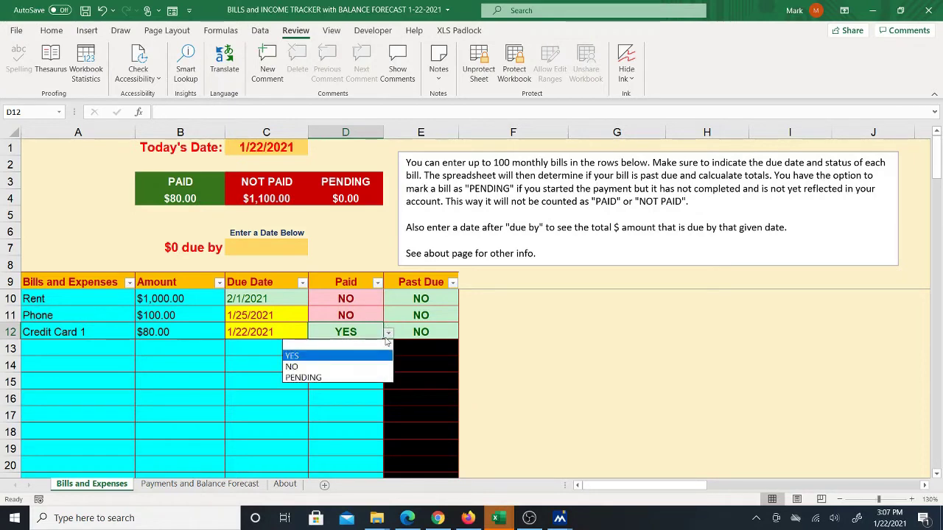
click(353, 377)
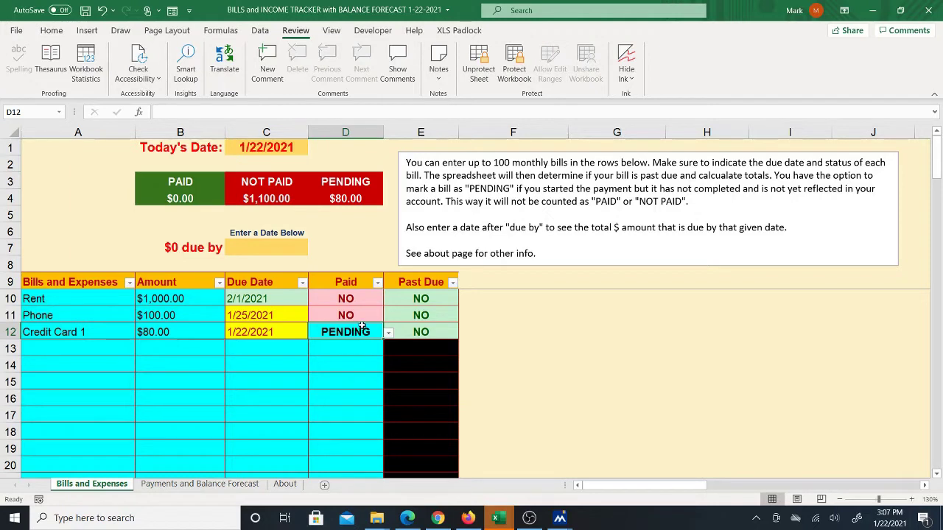
- Enter a Credit Card 1 bill in row 13 with amount $60.00 and due date 1/28
click(84, 347)
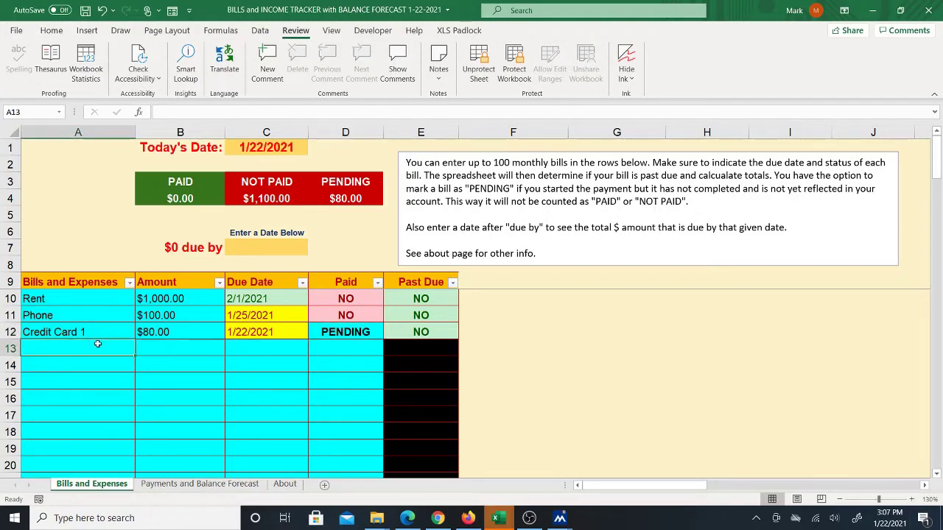
text(Credit Card 1)
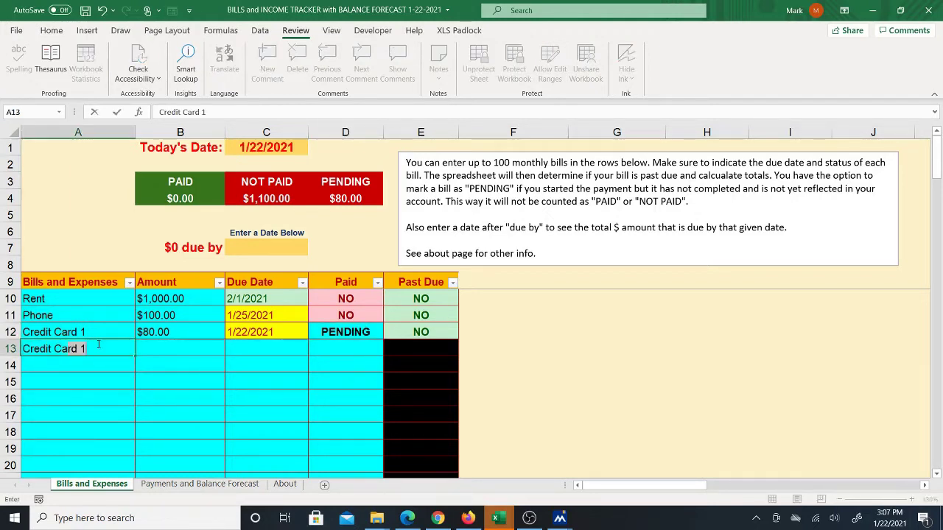
key(ctrl+Return)
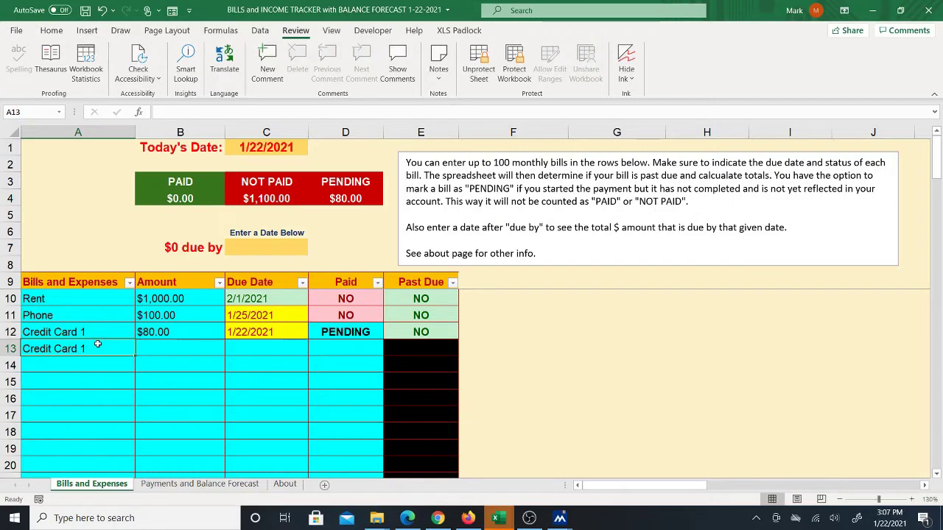
click(181, 349)
text(60)
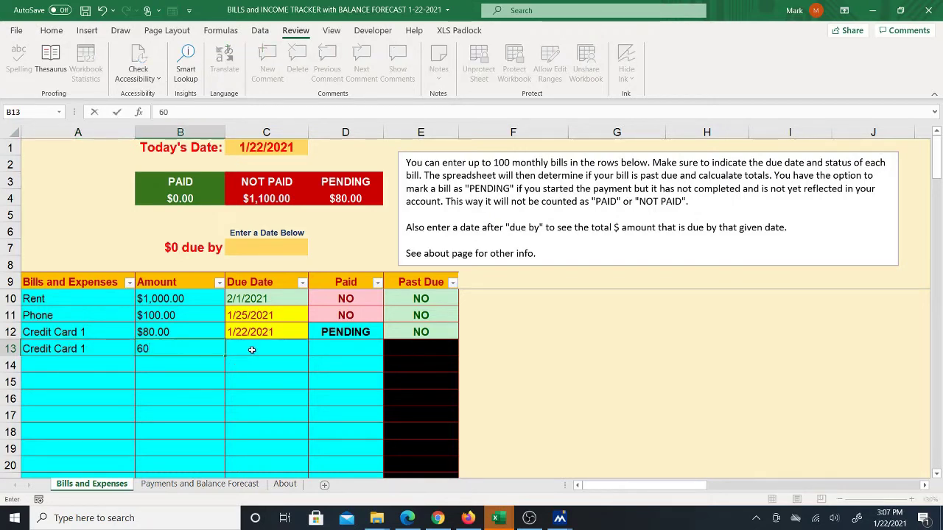
click(251, 350)
text(1/)
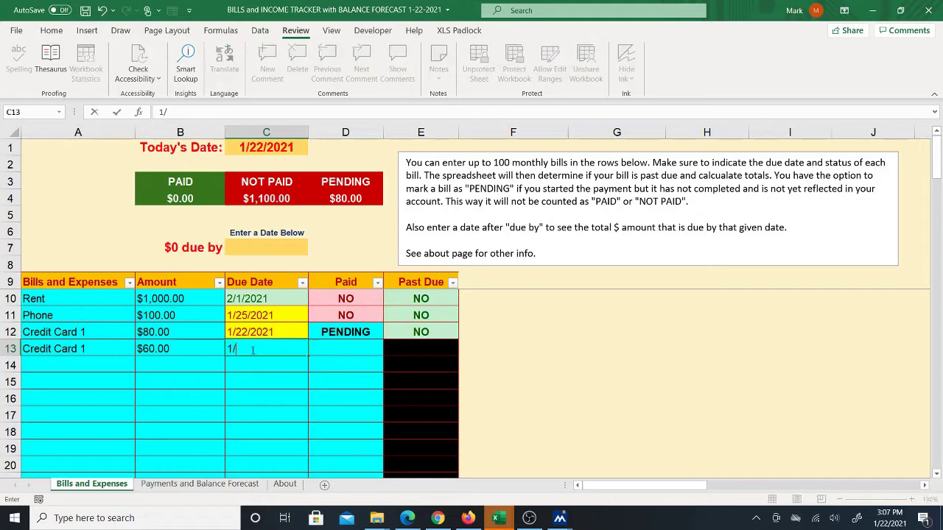
text(28)
click(372, 345)
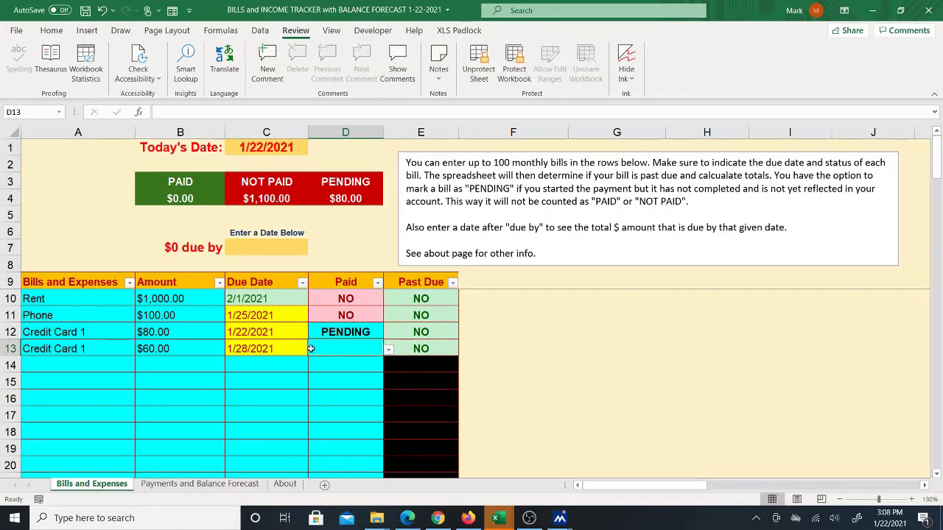
- Correct the row 13 due date to 1/20/2021 and set its Paid status to YES
click(282, 349)
text(1/)
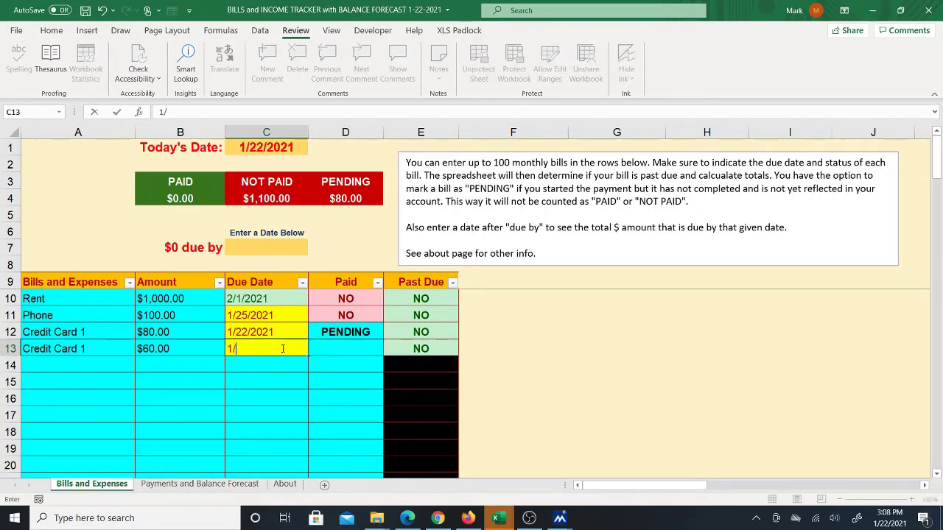
text(0)
click(364, 350)
click(389, 351)
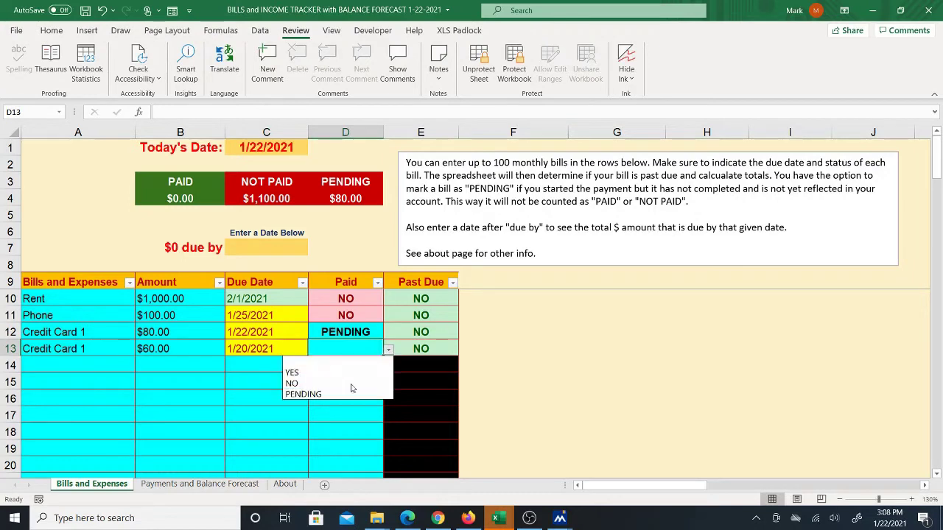
key(Escape)
click(389, 352)
click(352, 361)
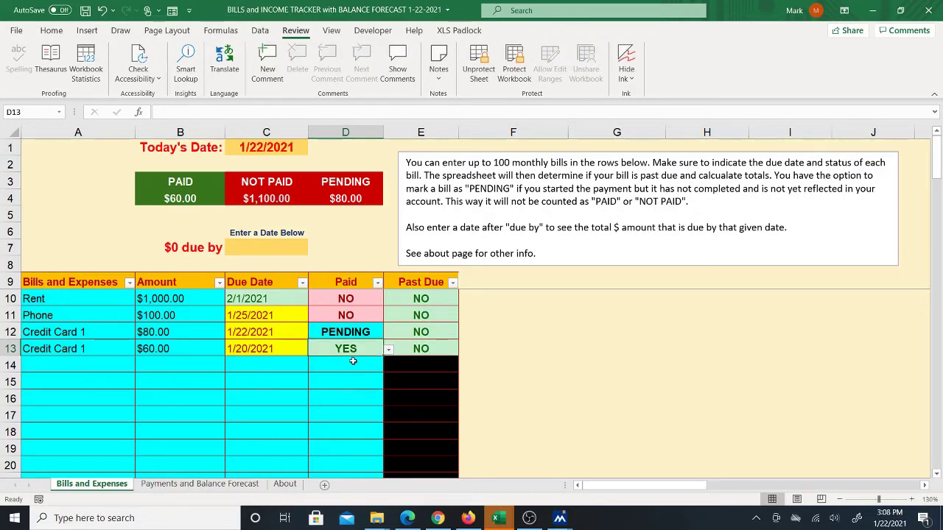
click(244, 352)
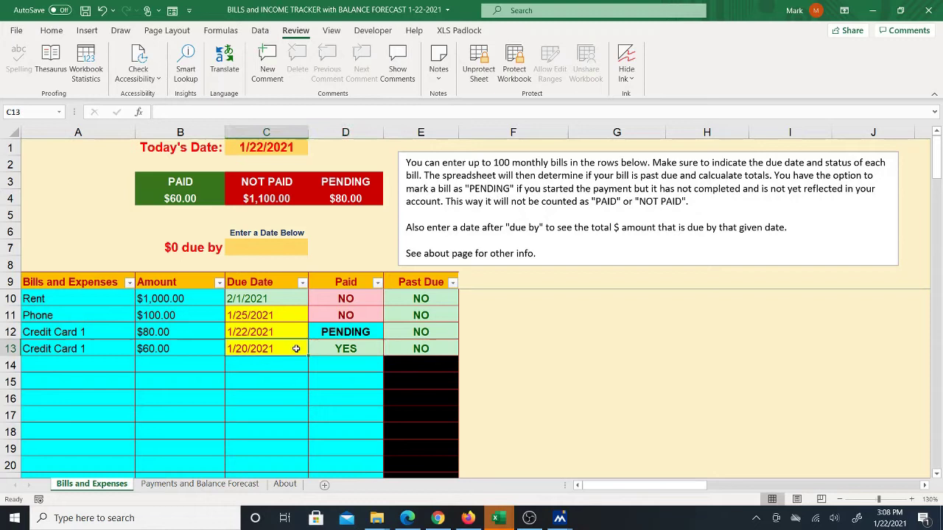
click(345, 351)
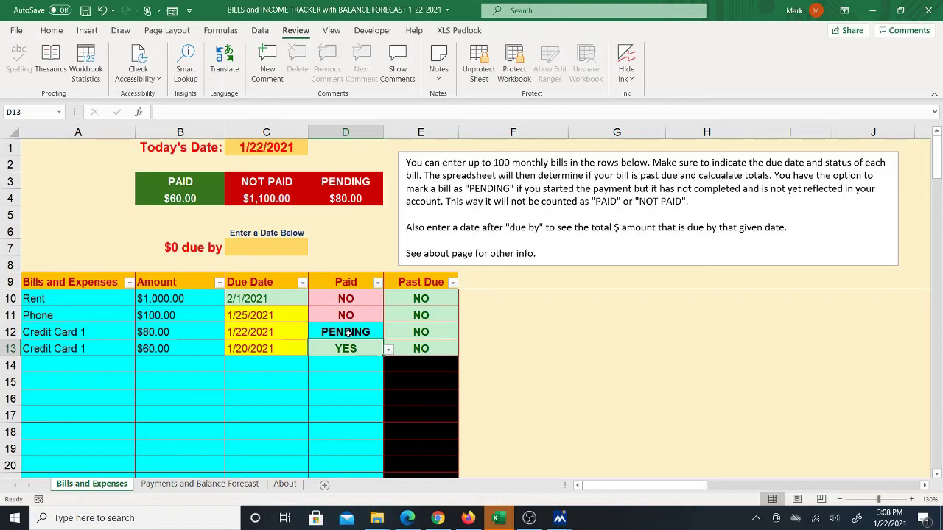
- Set the due-by date, trying 1/25 and 1/31 before settling on 2/1/2021
click(269, 252)
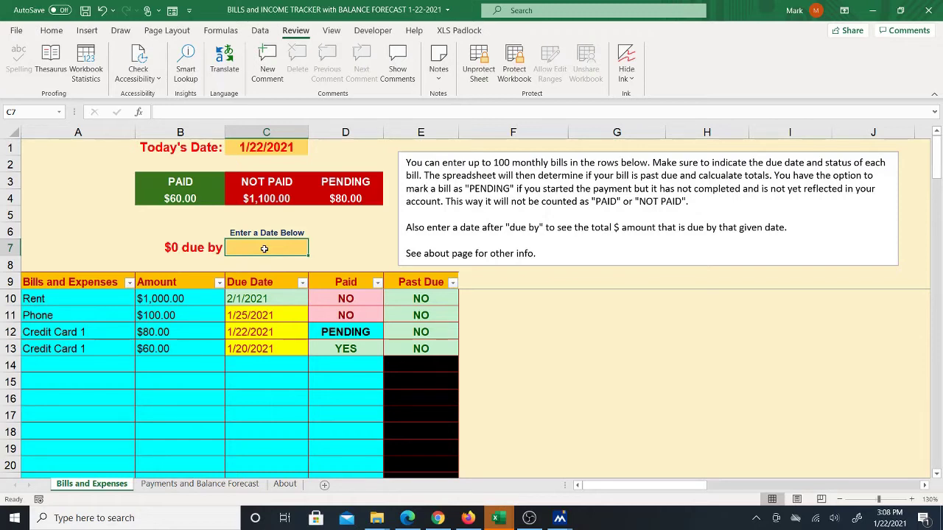
text(1)
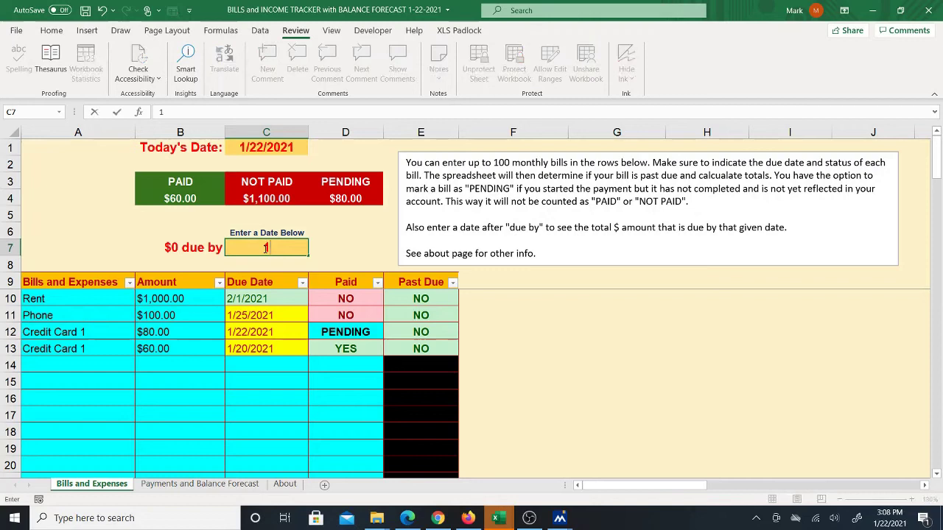
text(/25)
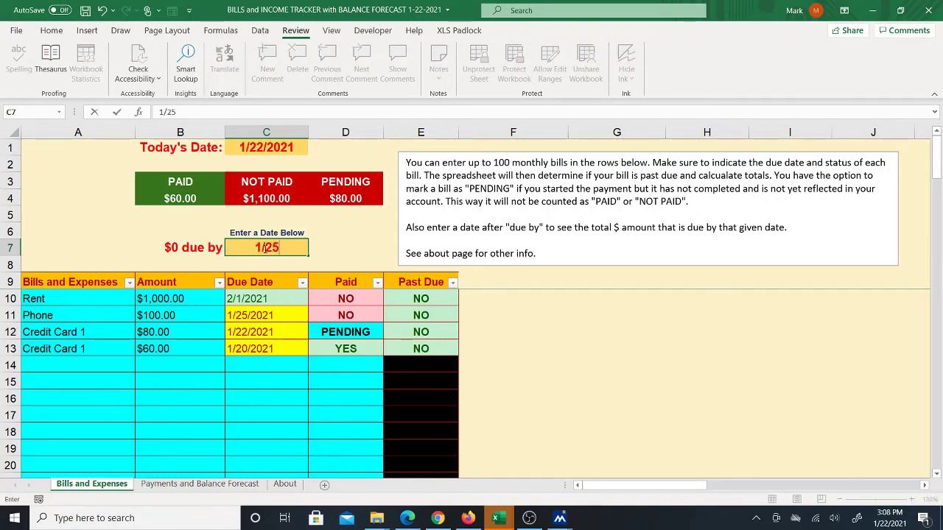
key(Return)
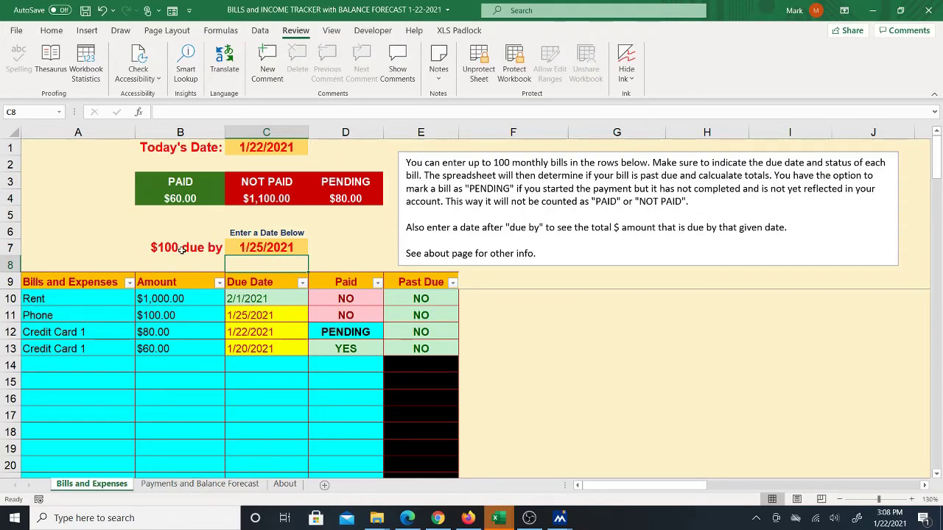
click(259, 246)
text(1/31)
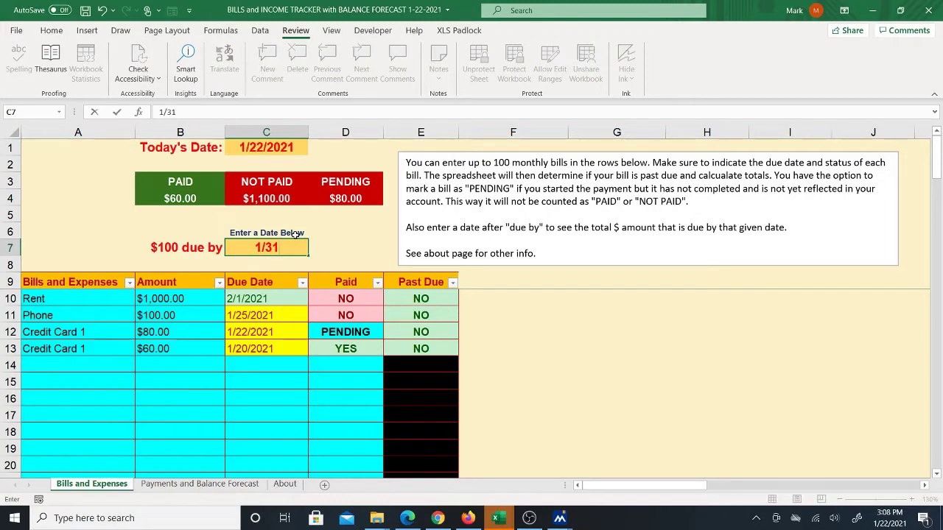
key(Return)
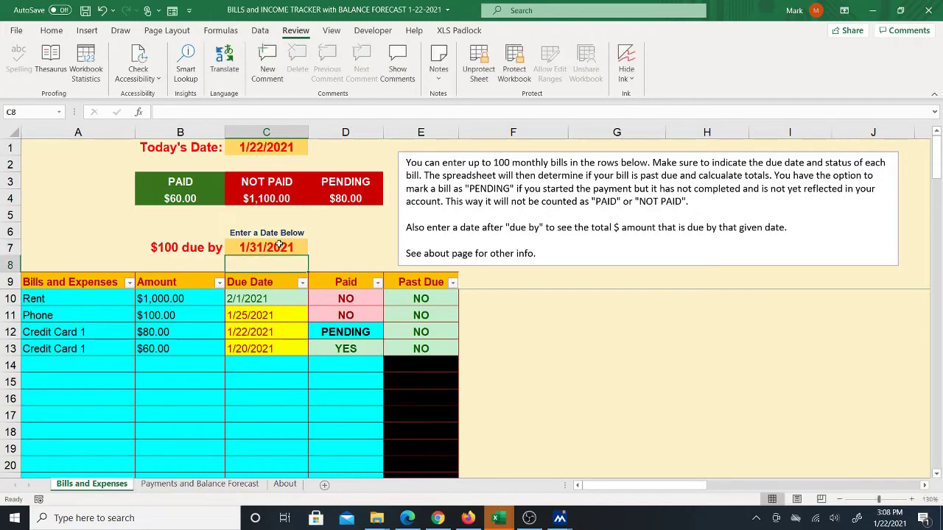
click(284, 243)
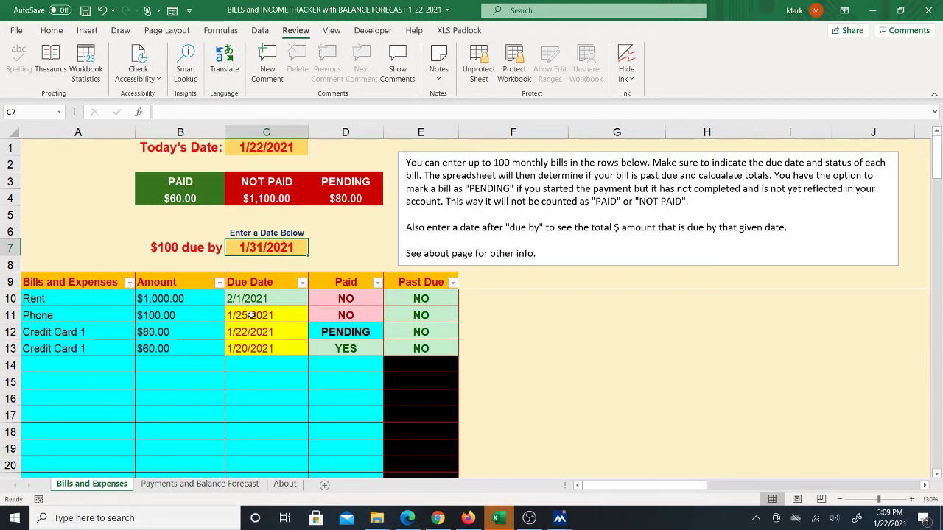
text(2/1)
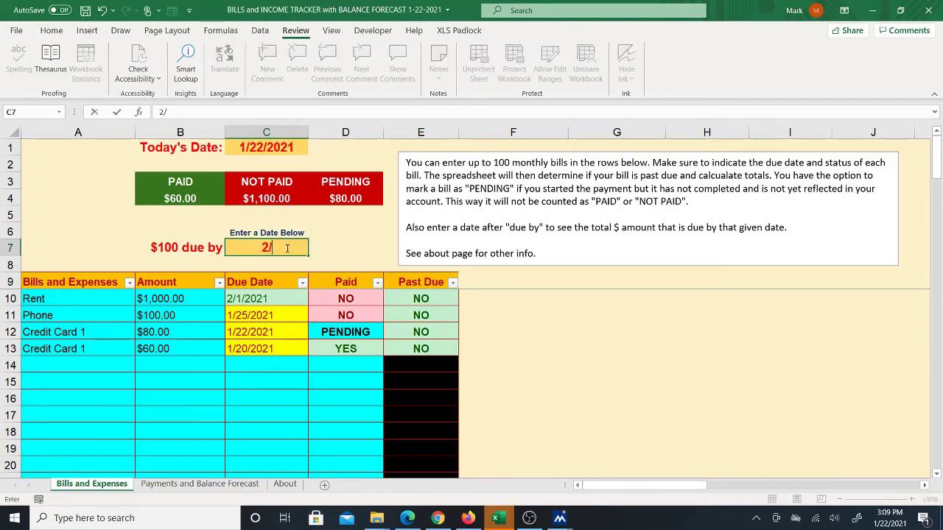
click(322, 247)
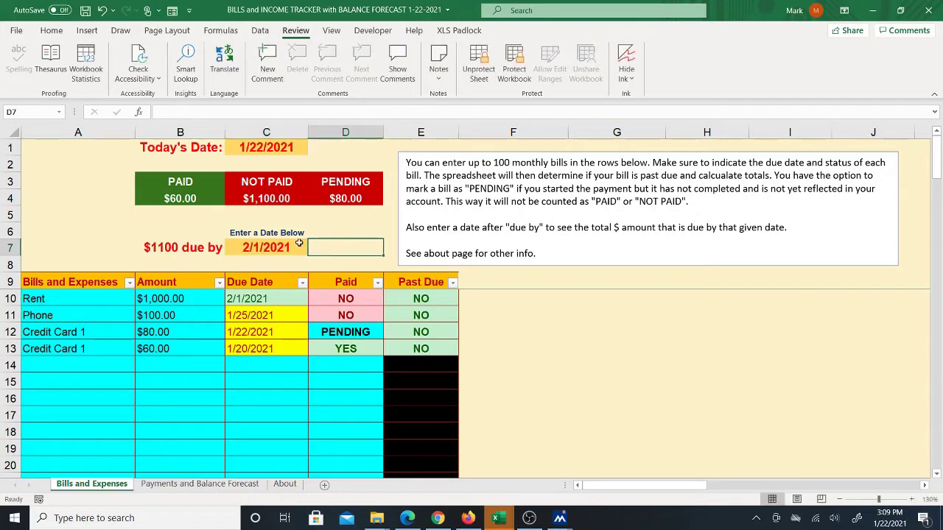
- Open Payments and Balance Forecast, glance back at Bills and Expenses, then return to the forecast sheet
click(189, 486)
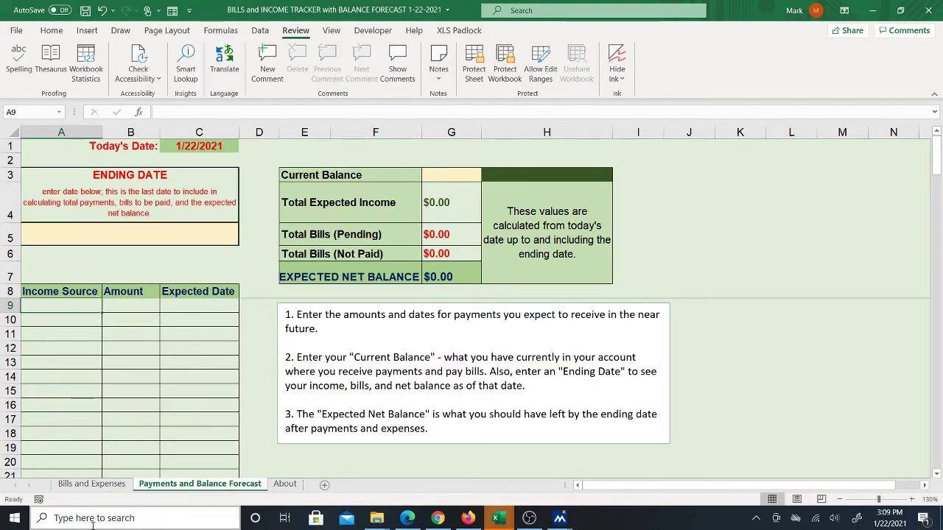
click(92, 484)
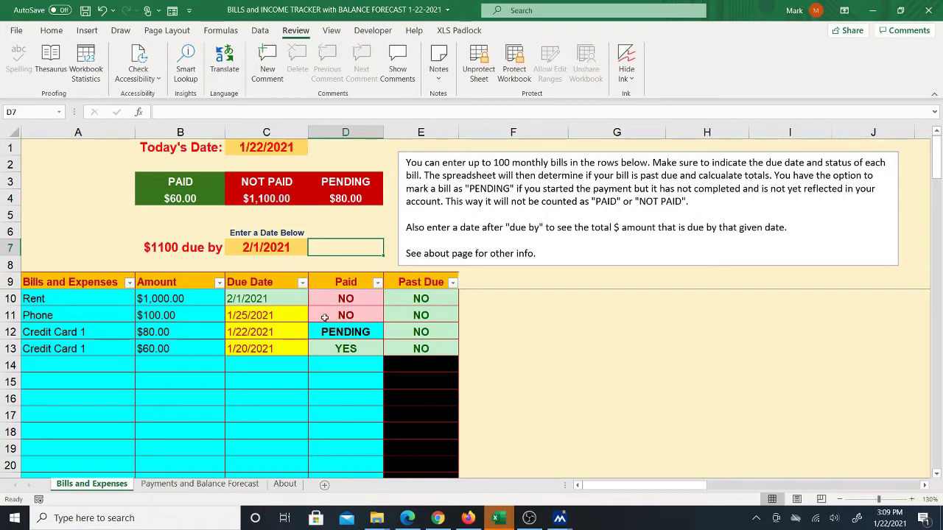
click(169, 484)
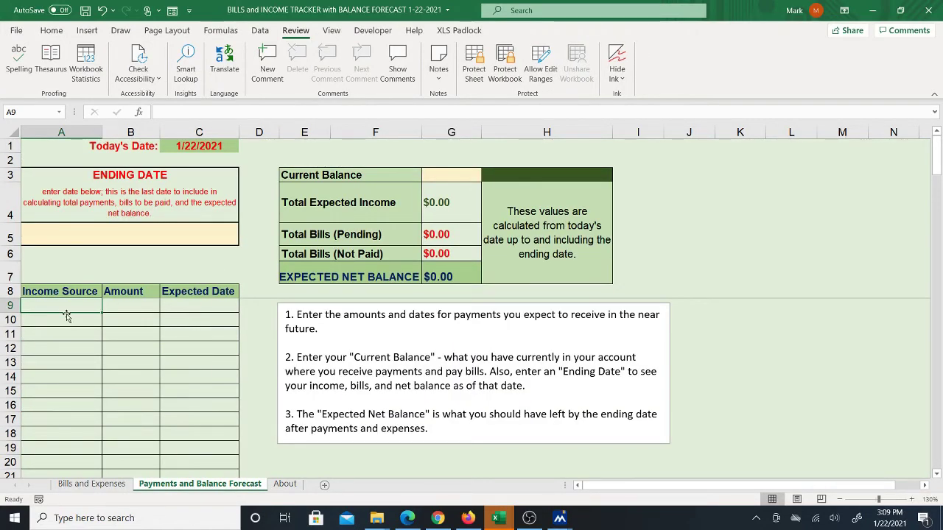
- Enter the Job income of 1000, expected on 1/25, in row 9
text(Jo)
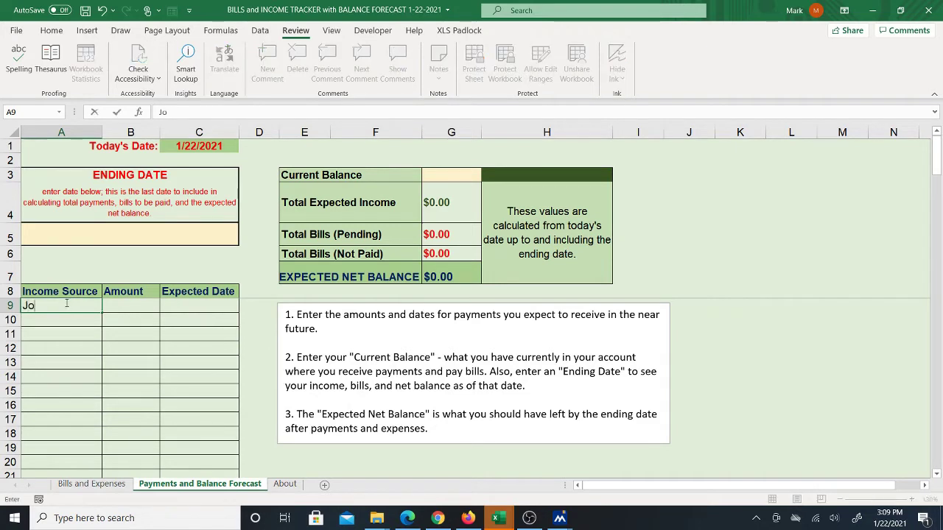
text(b)
key(Tab)
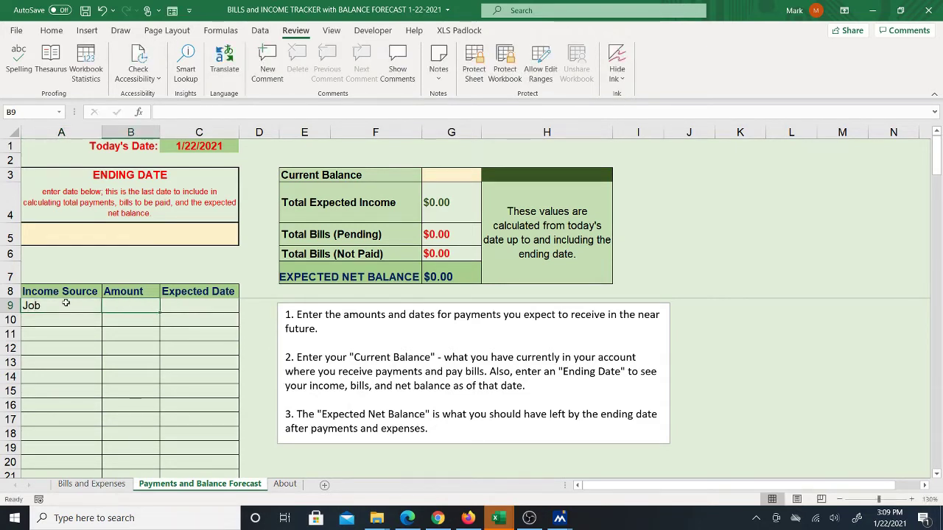
text(1000)
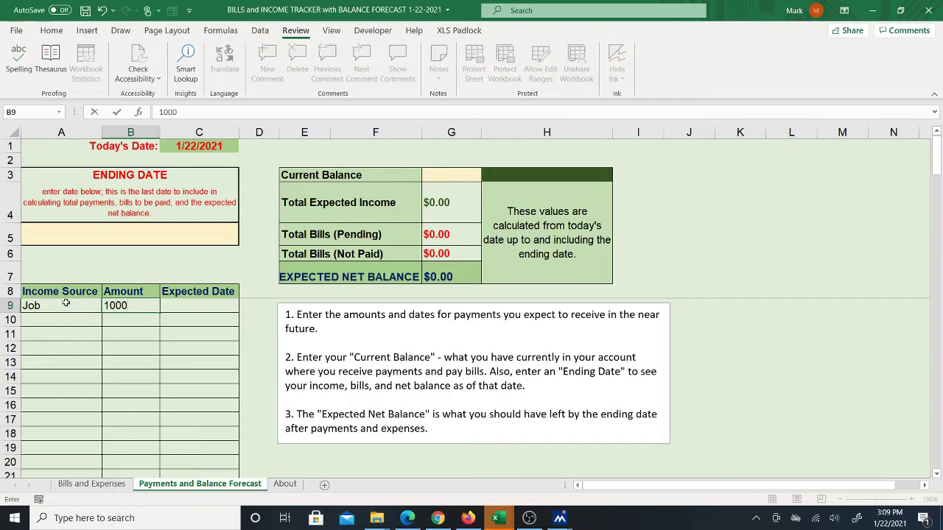
key(Tab)
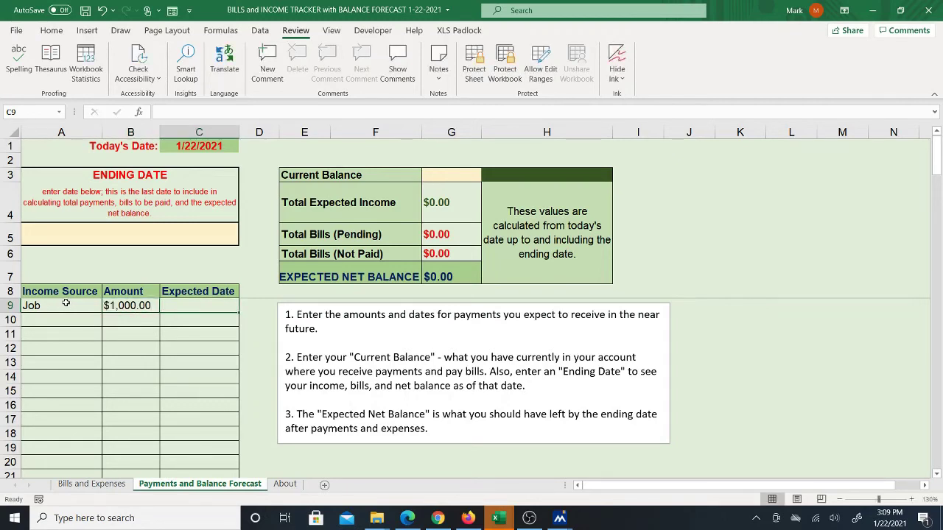
text(1)
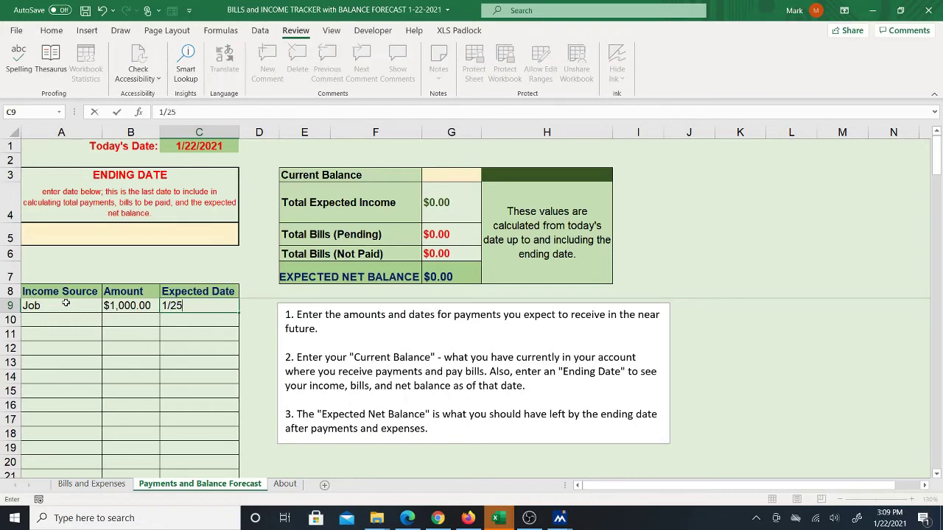
text(/25)
key(Return)
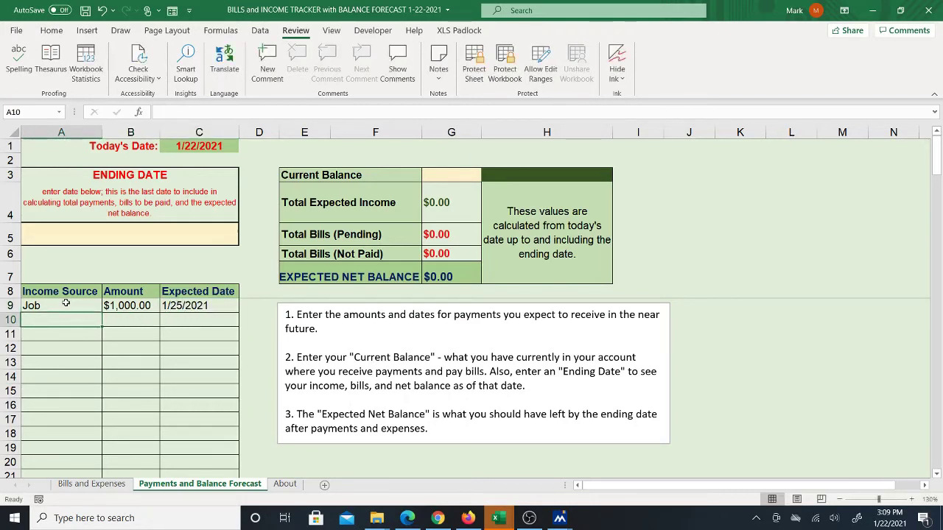
- Enter the Other income of 500, expected on 1/28/2021, then select the blank rows below
text(Othe)
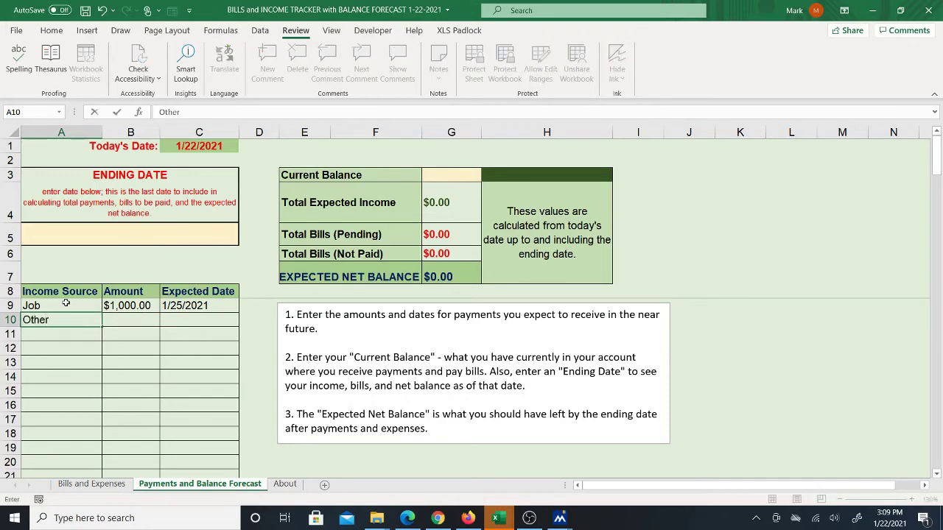
text(r)
key(Tab)
text(500)
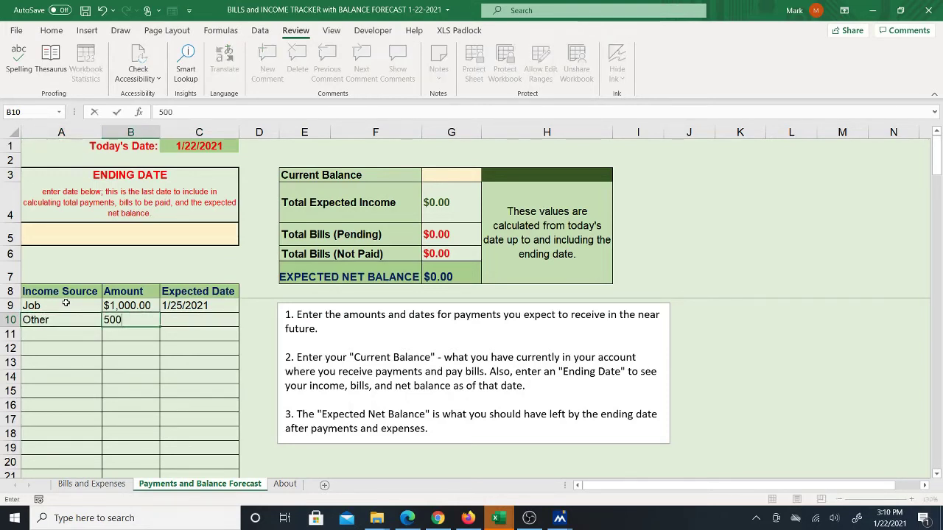
key(Tab)
text(1/28/2021)
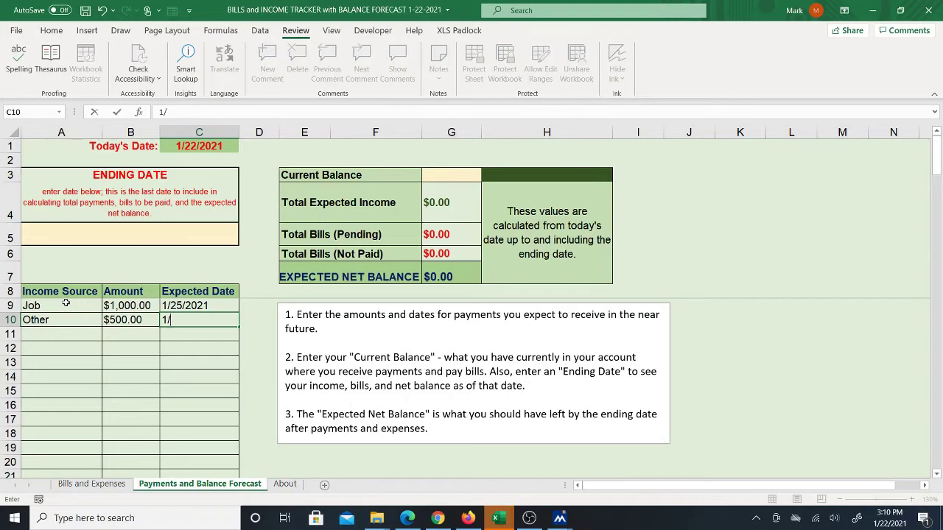
key(Return)
key(Up)
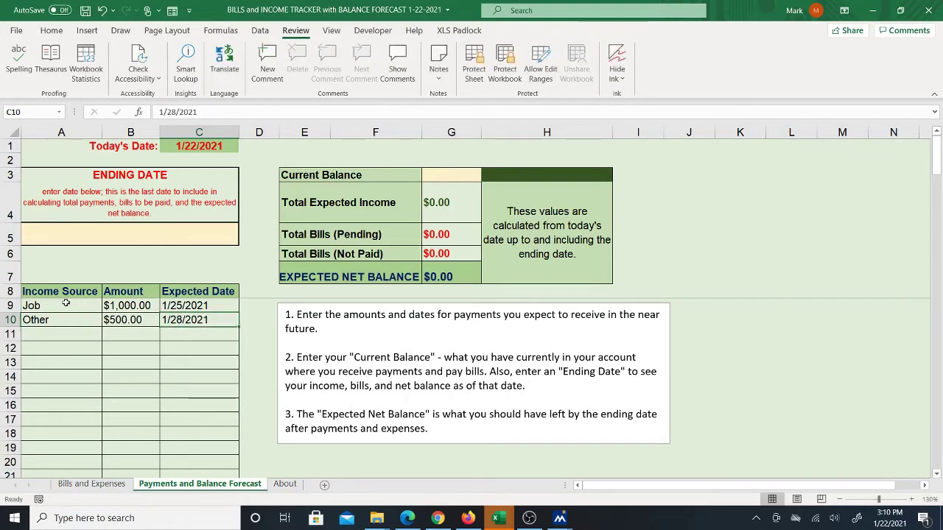
click(69, 334)
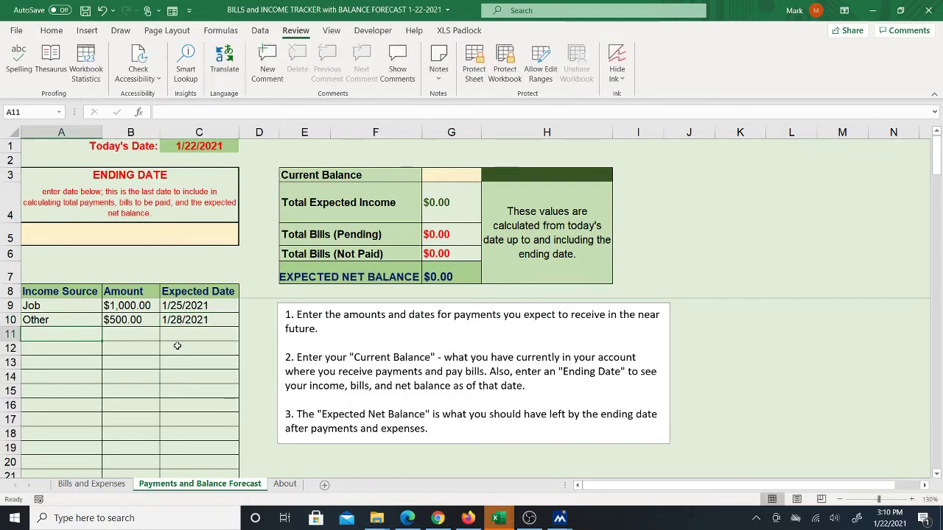
drag(188, 334, 189, 396)
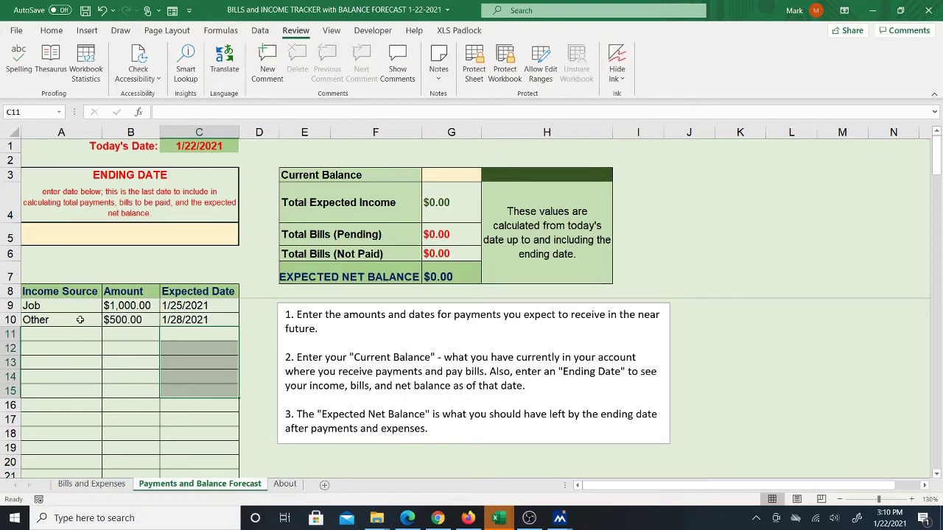
click(58, 318)
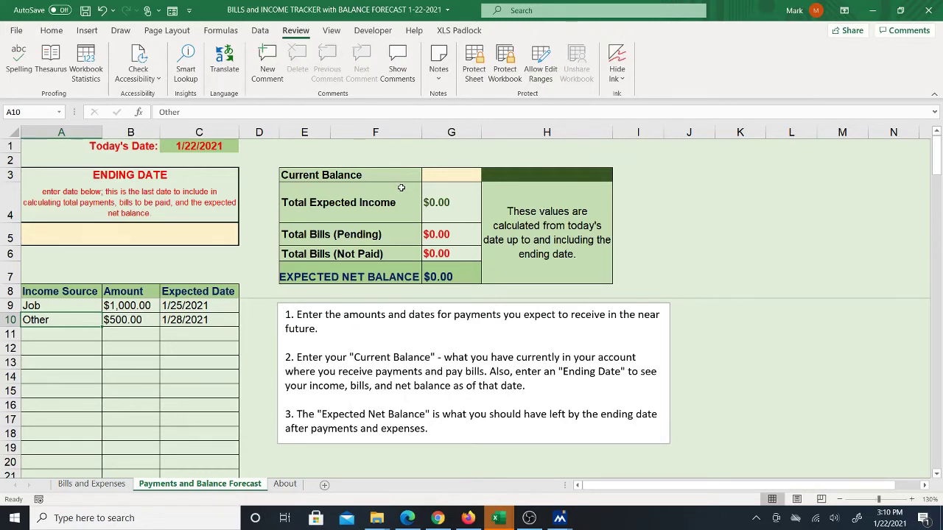
- Enter 200 as the Current Balance in G3, making the expected net balance $200.00
click(452, 177)
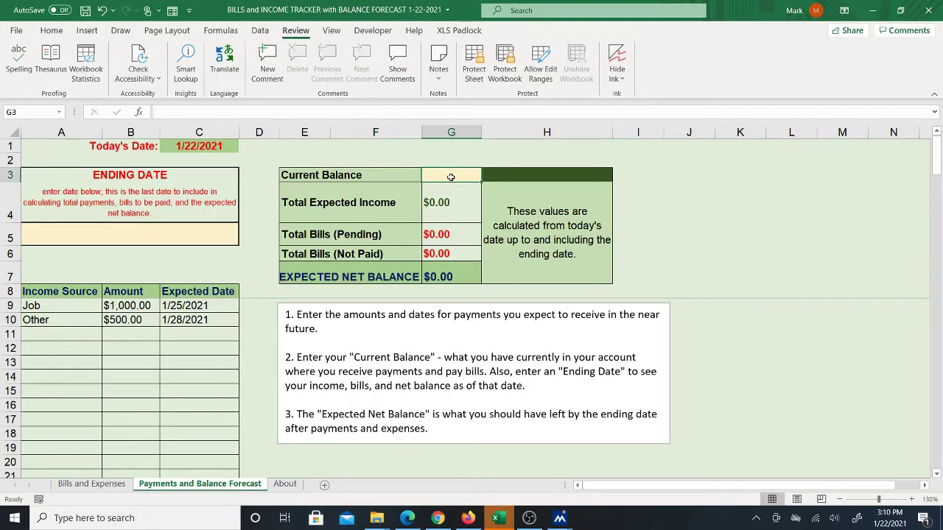
text(200)
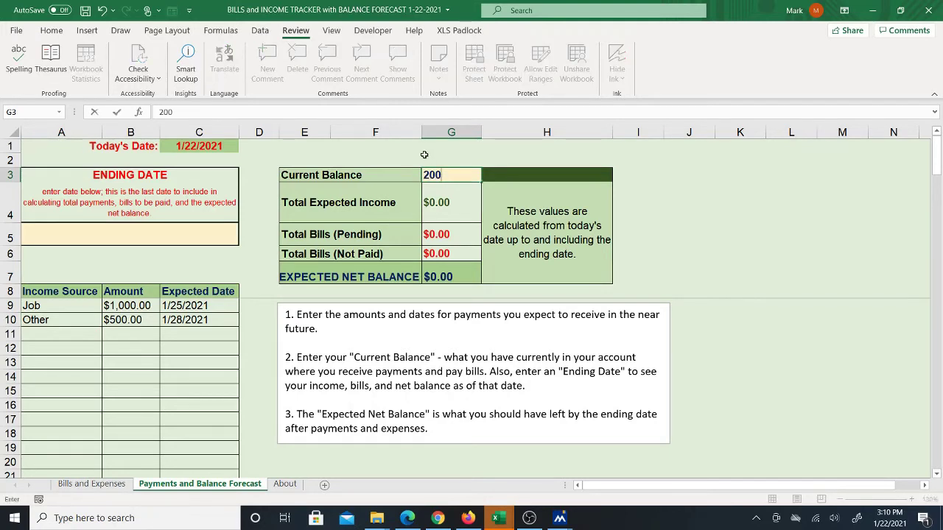
click(424, 154)
click(436, 177)
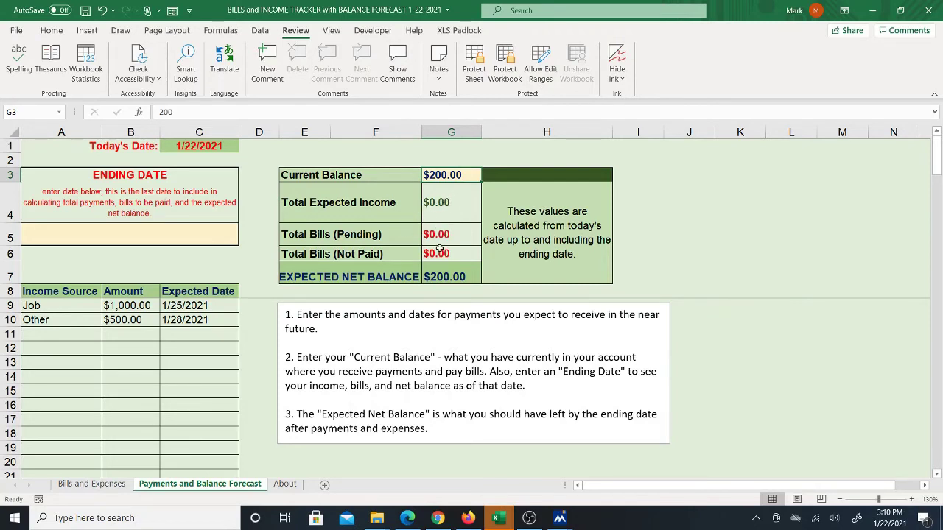
click(134, 231)
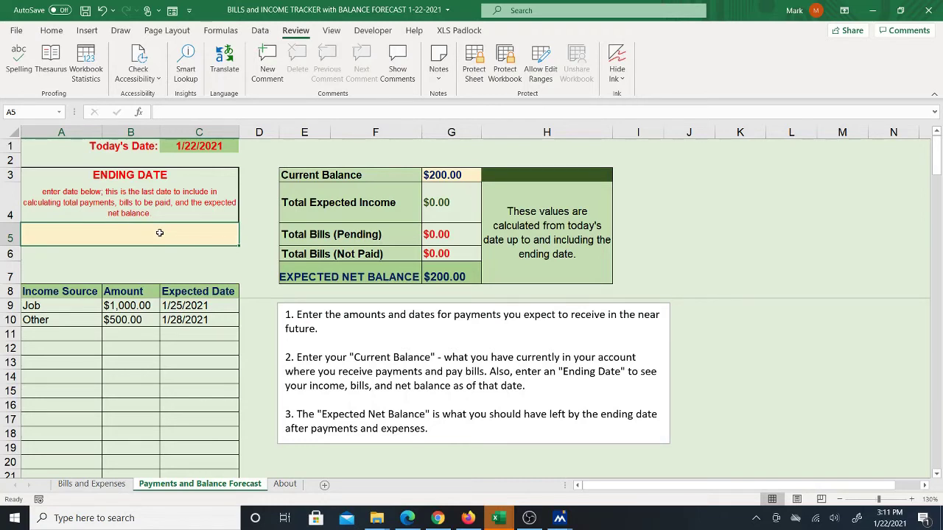
- Set the ending date in A5 to 2/1 (February 1, 2021) and review G4's SUMIFS income formula
text(2/1)
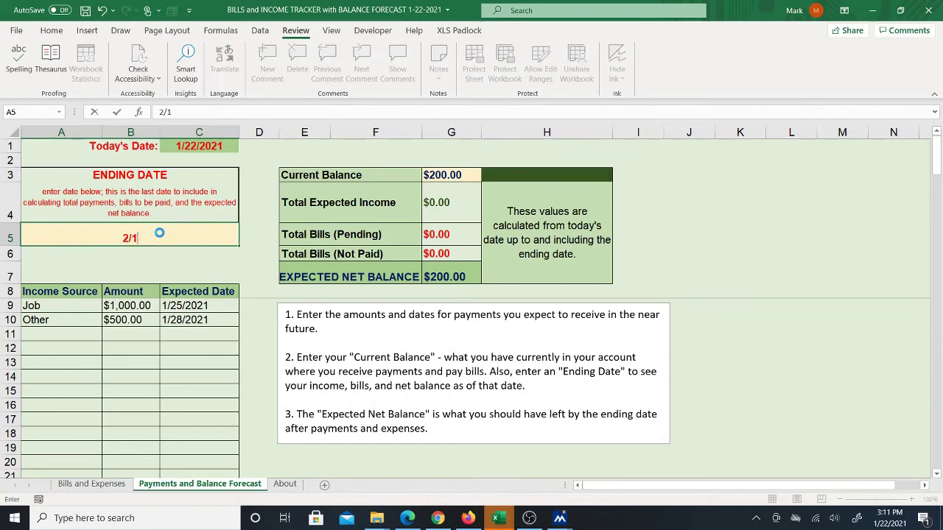
key(Return)
click(159, 234)
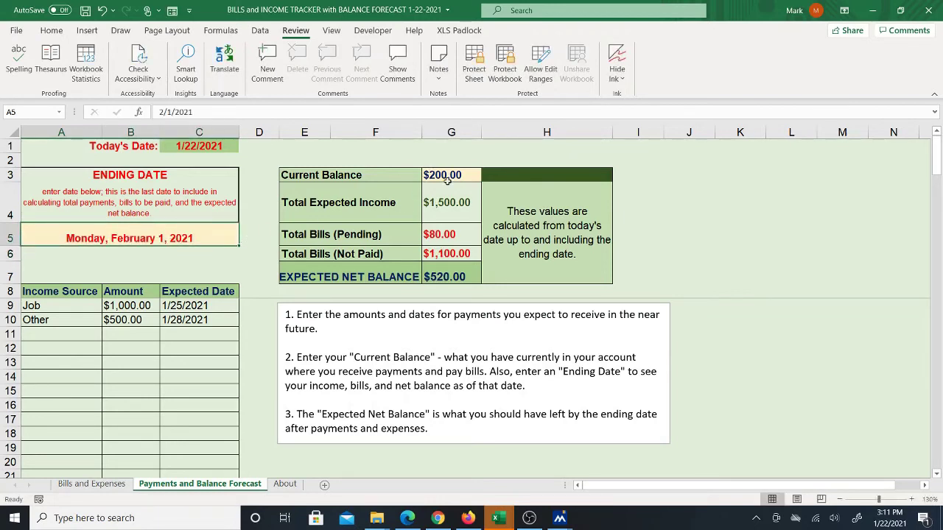
click(445, 208)
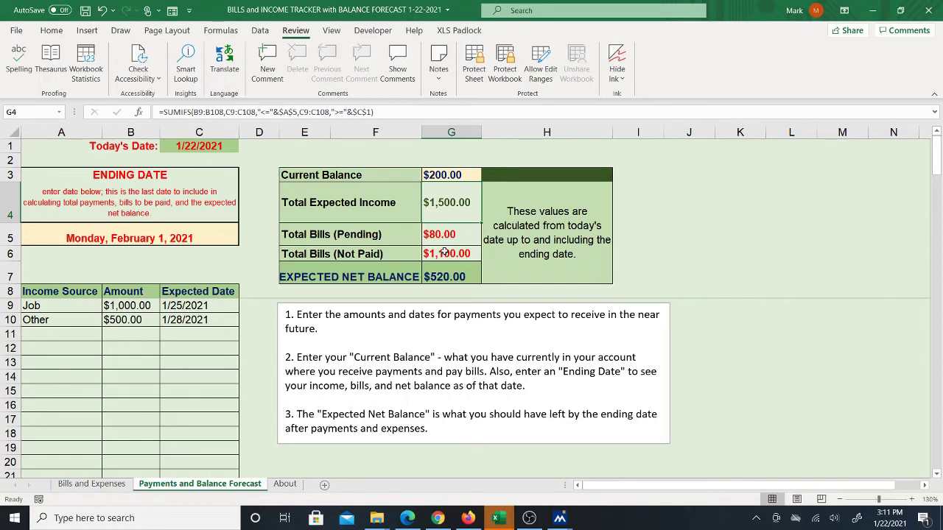
click(92, 484)
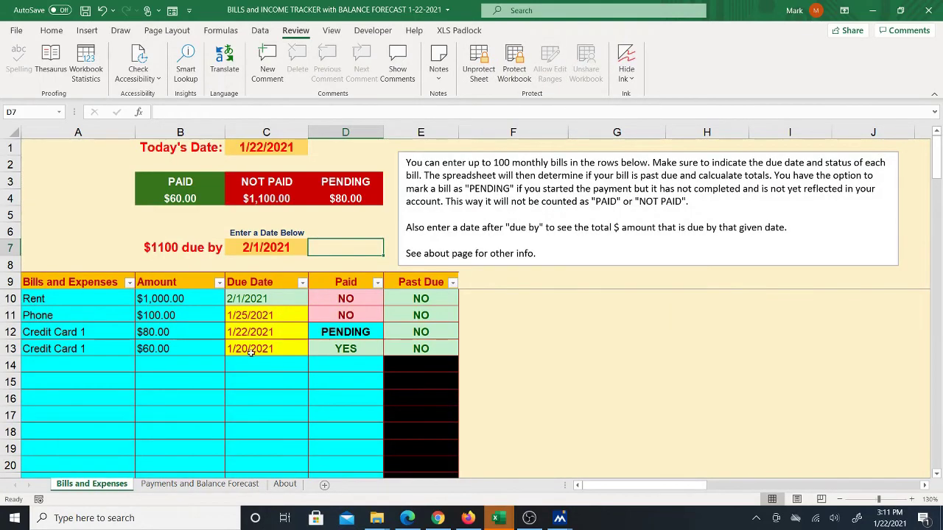
click(185, 484)
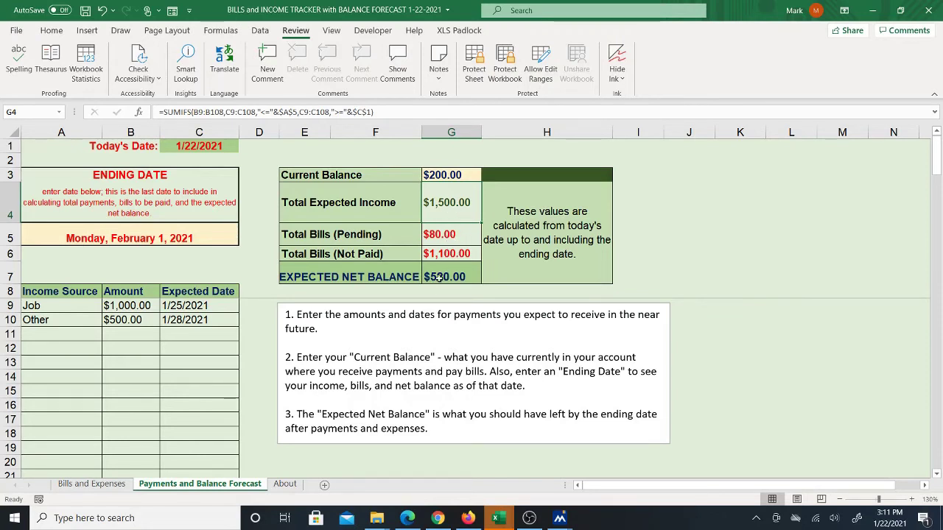
click(446, 276)
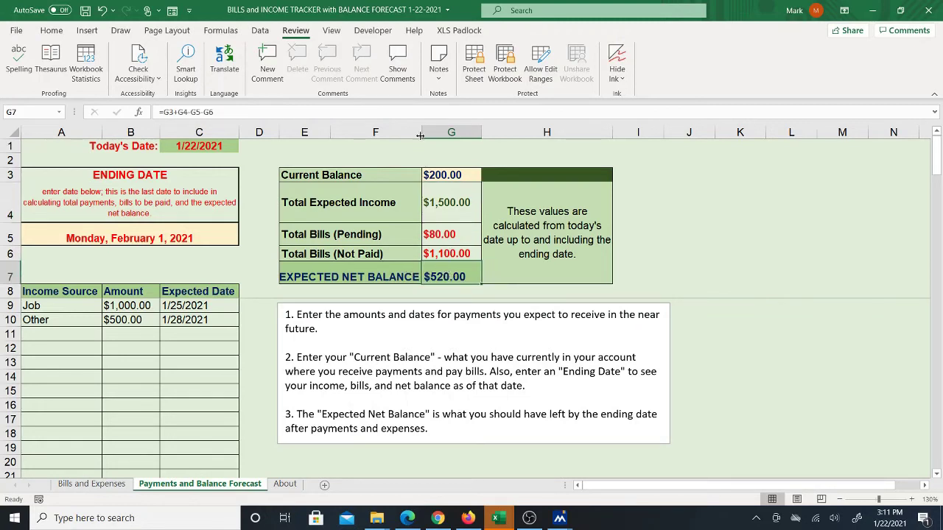
drag(421, 131, 426, 132)
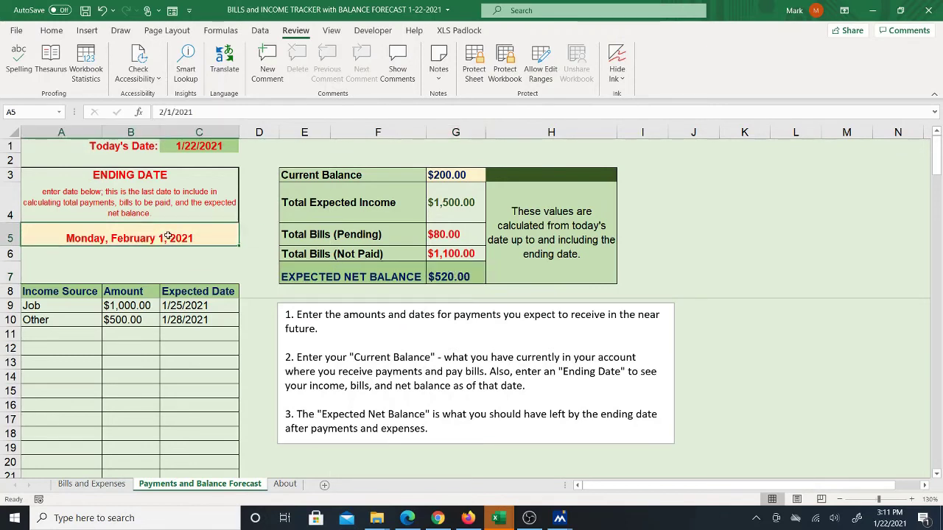
click(214, 265)
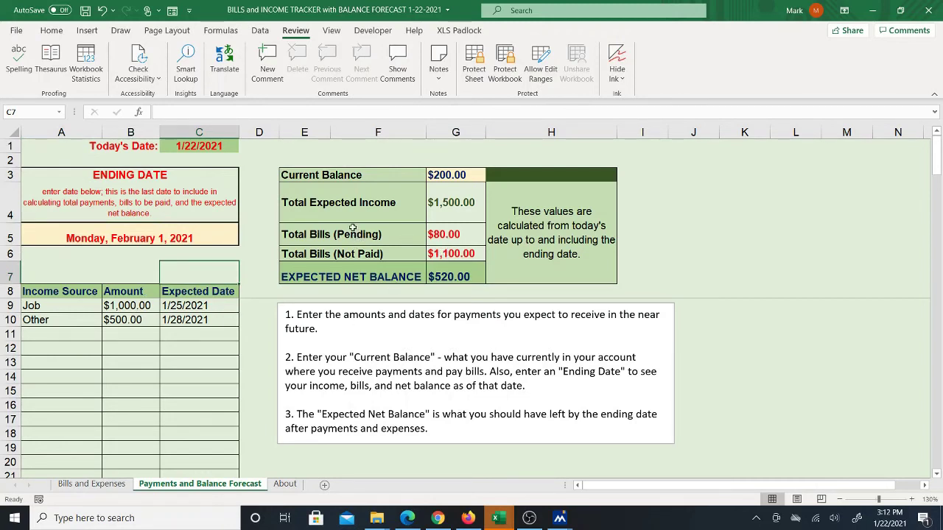
- Enter a Business income of 1,000 expected on 3/1 in the income table's next empty row
click(69, 265)
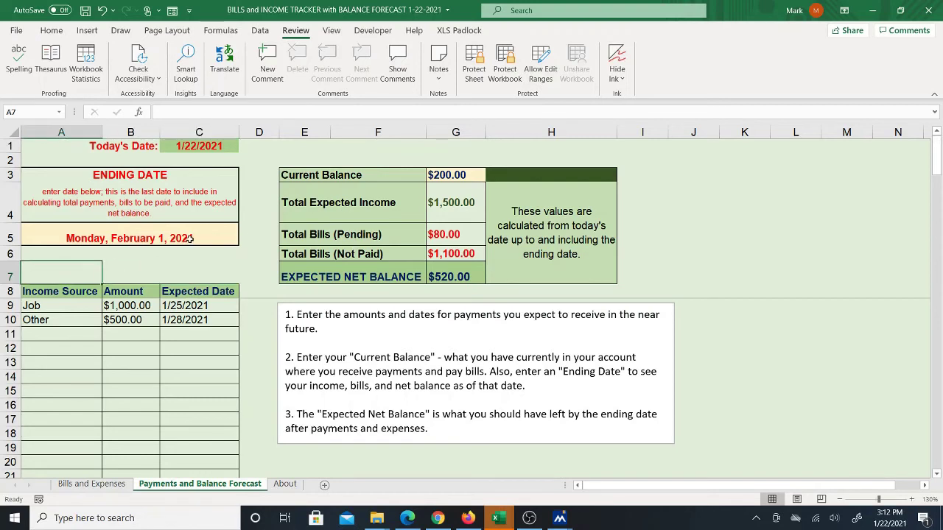
click(185, 337)
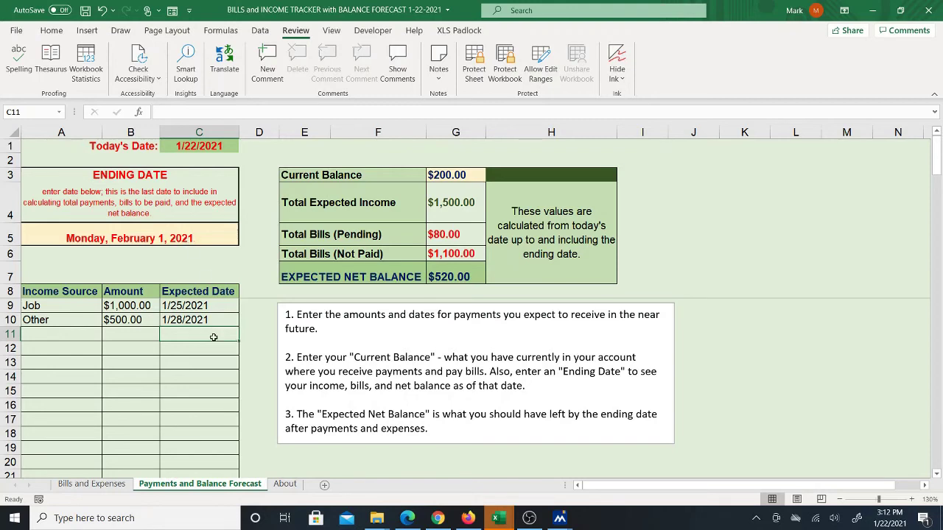
text(3)
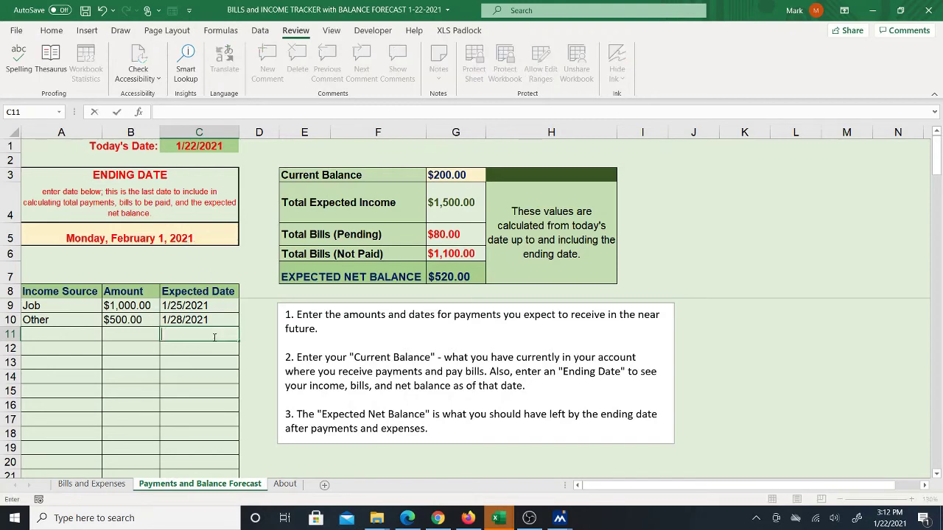
key(Left)
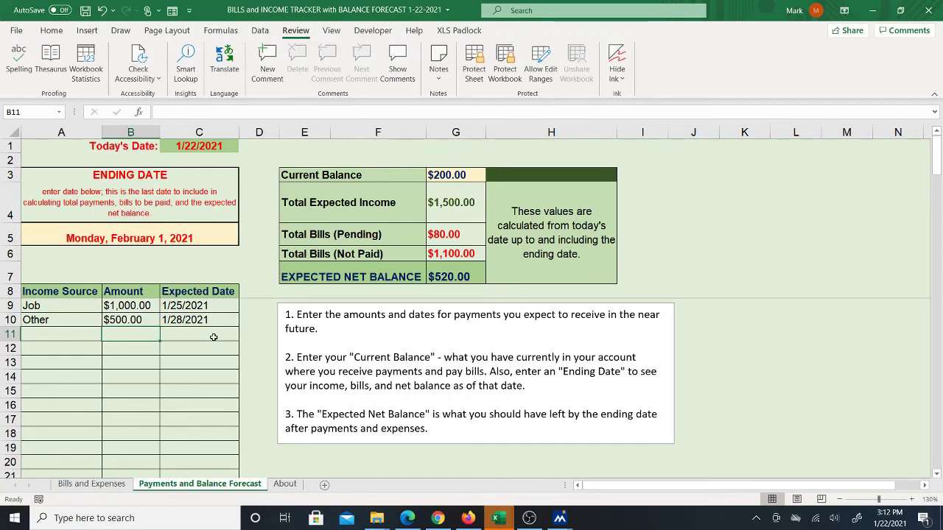
text(1,)
text(000)
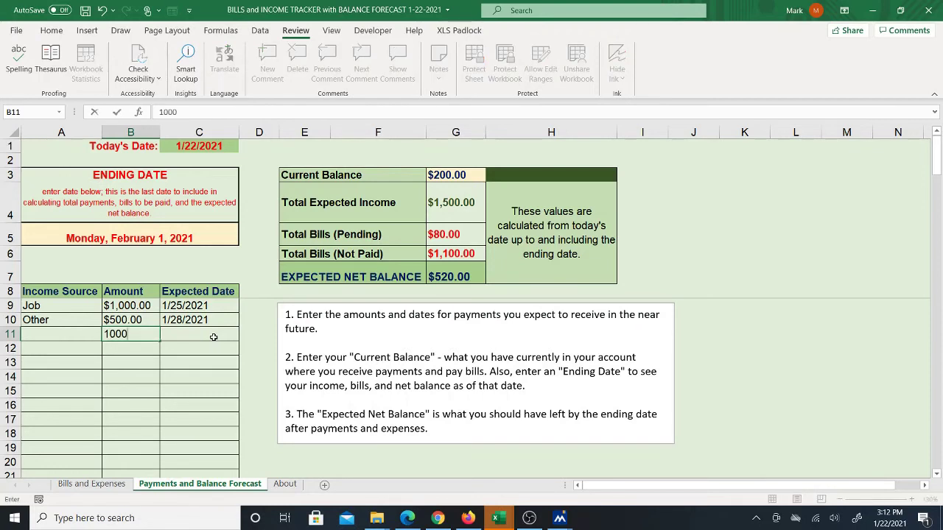
click(212, 336)
text(3/1)
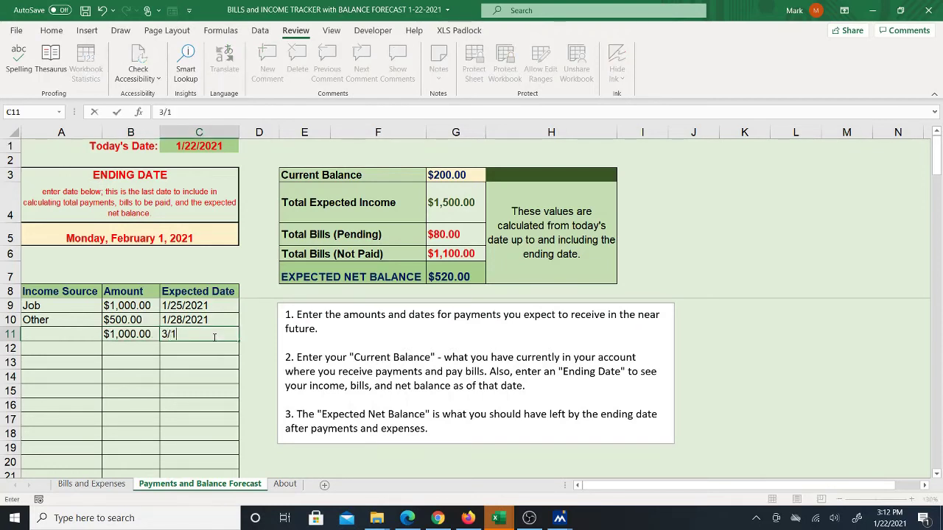
key(Left)
key(Left)
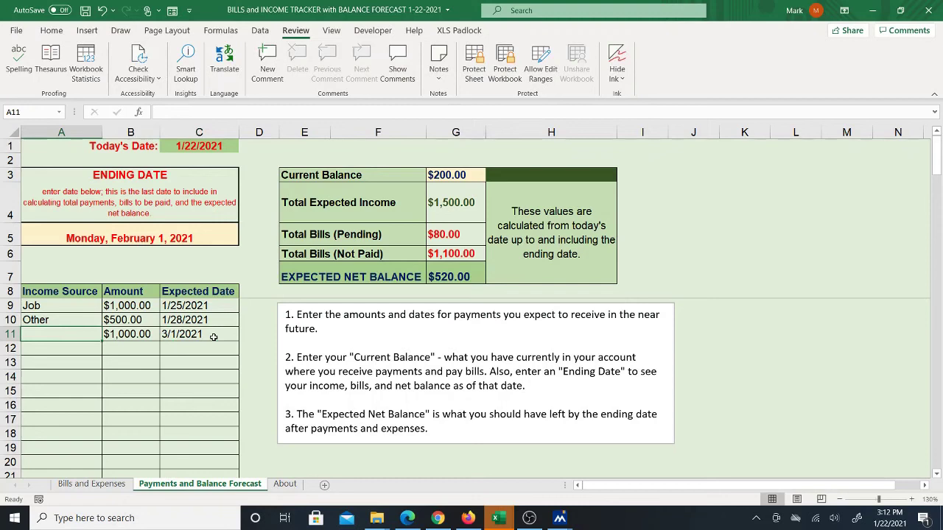
text(Business)
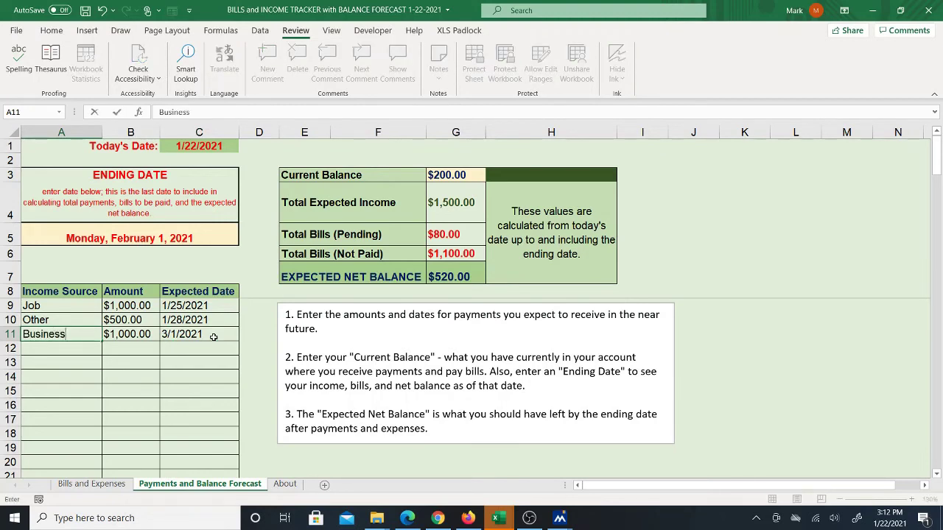
key(Return)
- Check the new row's $1,000.00 amount and 3/1/2021 expected date
key(Up)
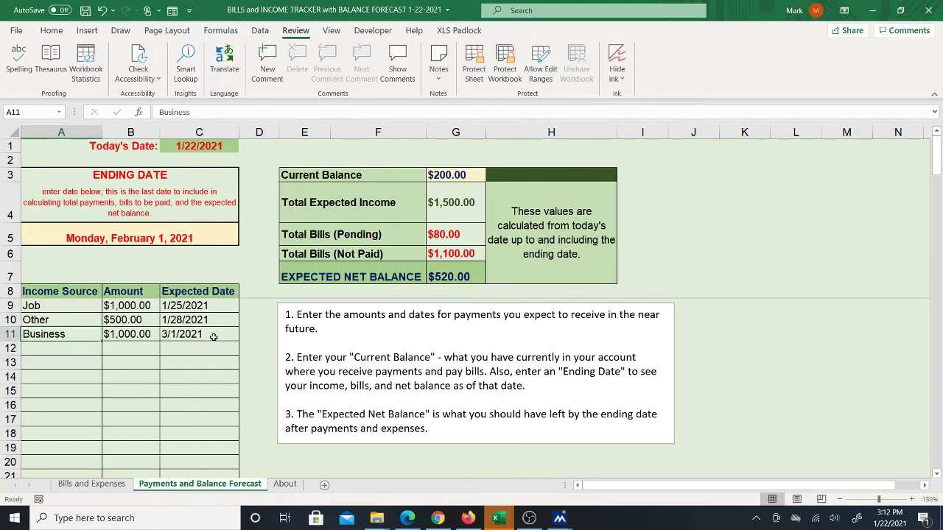
key(Right)
key(Right)
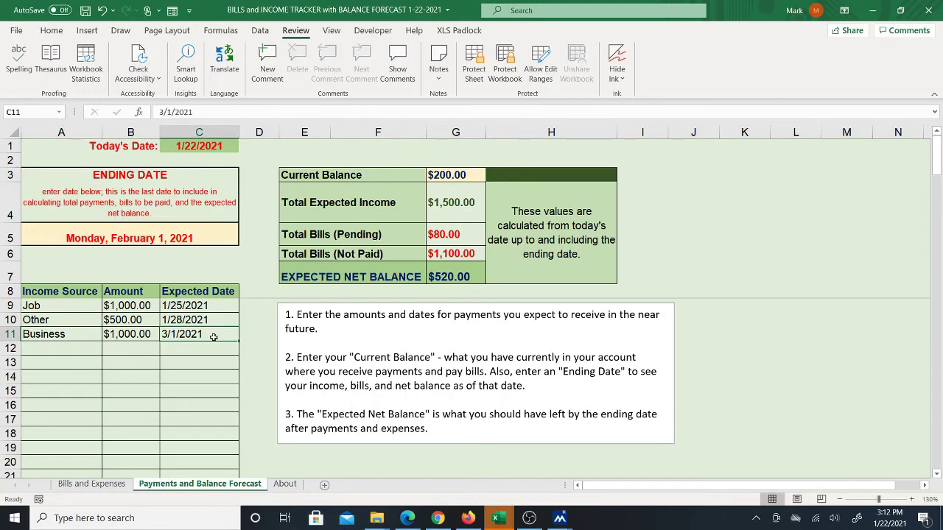
key(Right)
key(Right)
key(Right)
key(Right)
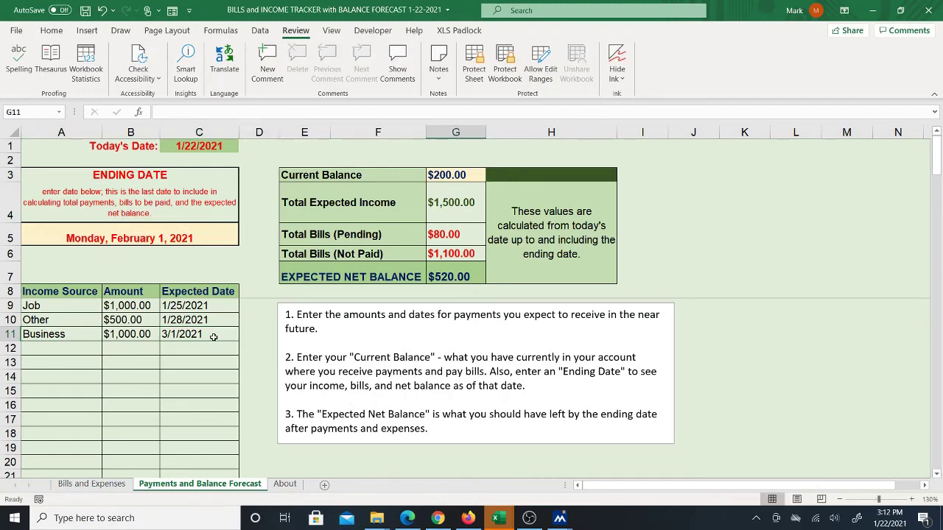
click(120, 344)
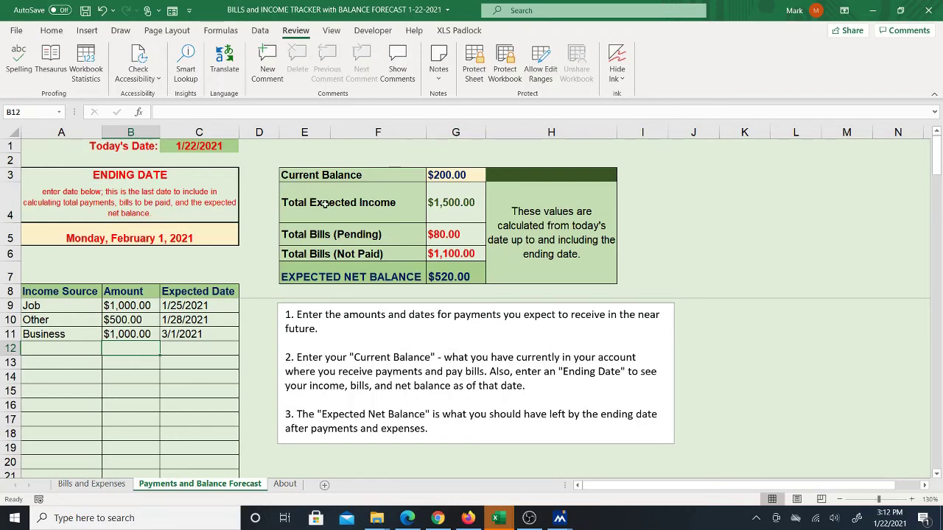
click(128, 336)
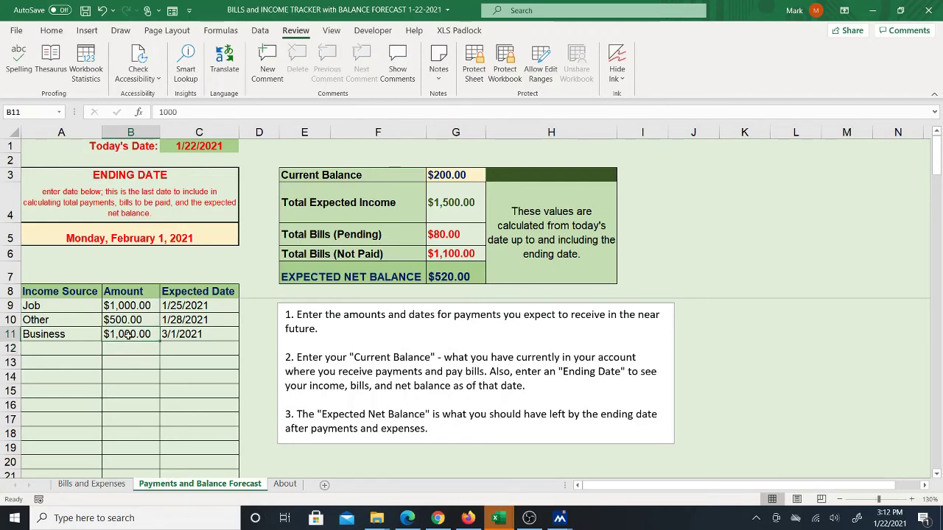
click(191, 334)
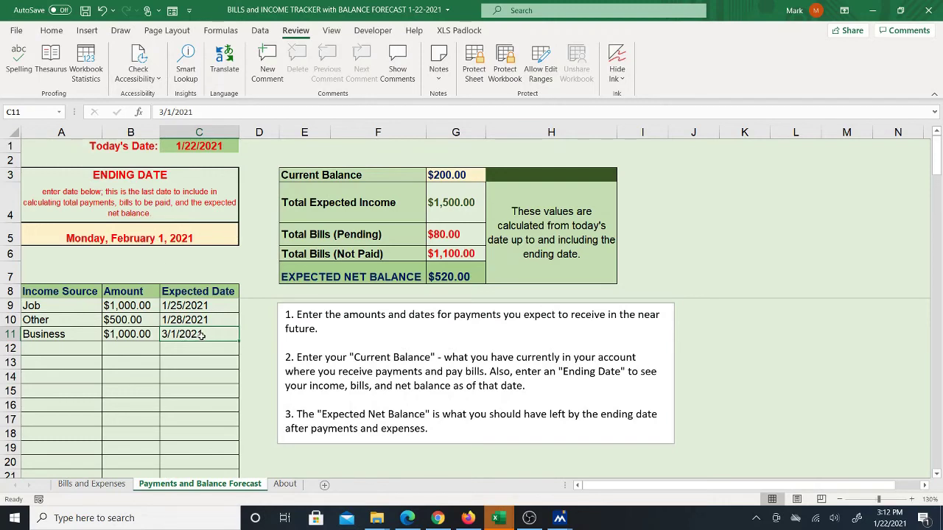
click(156, 234)
text(3)
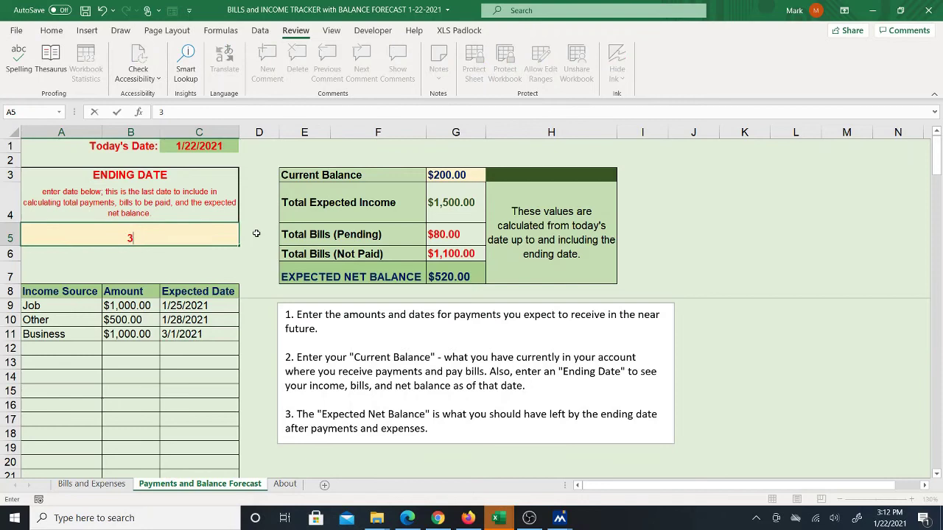
text(/1)
key(Return)
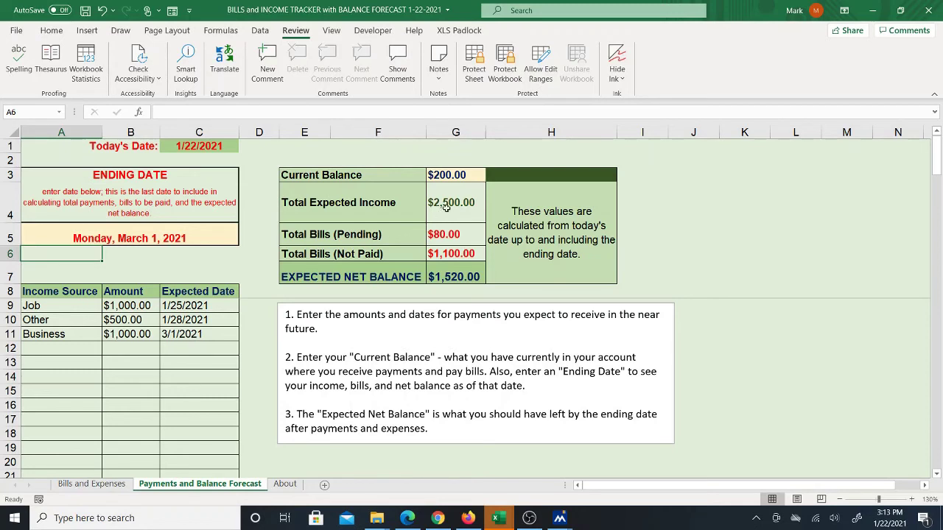
click(140, 238)
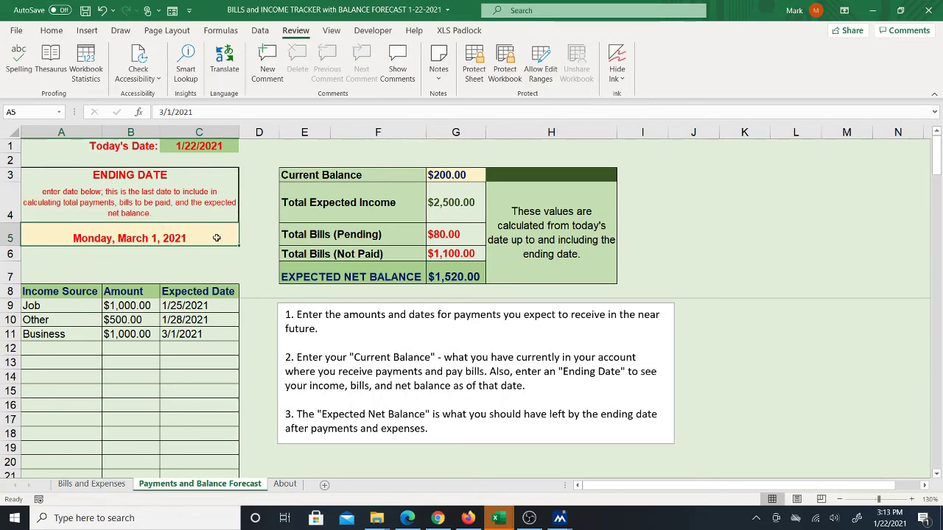
text(2/1)
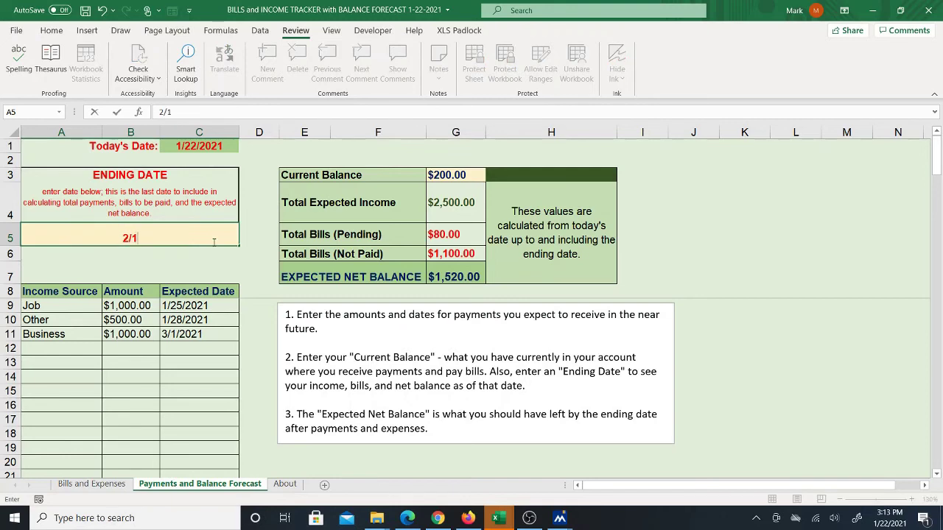
key(Return)
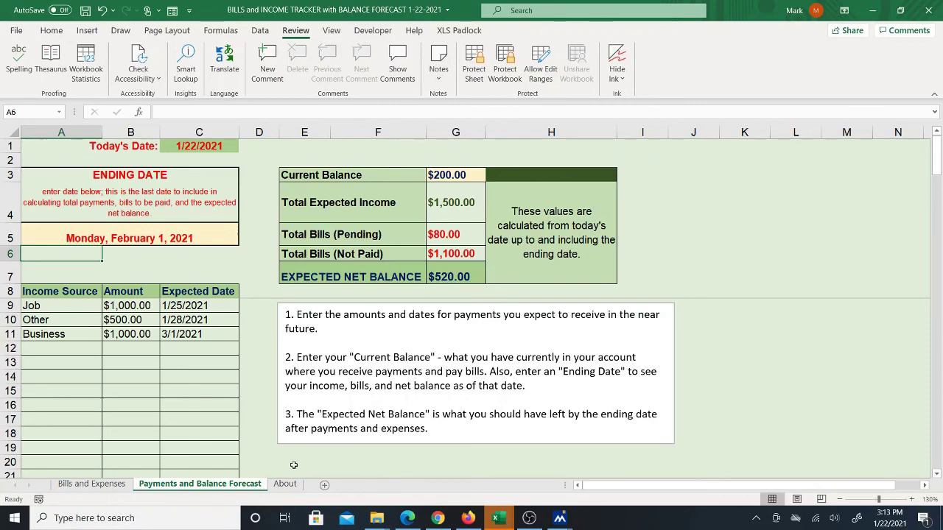
click(97, 488)
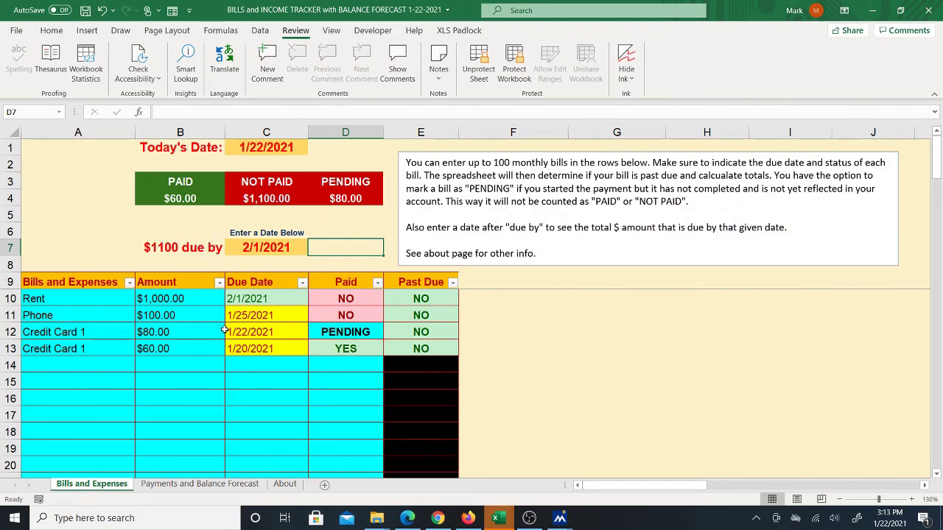
click(170, 484)
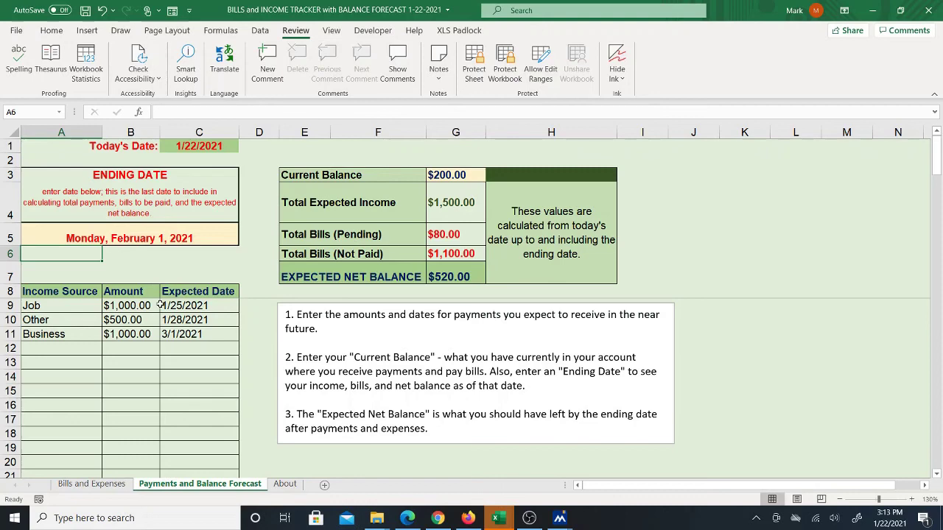
- Return to the Bills and Expenses sheet showing $60.00 paid, $1,100.00 not paid, $80.00 pending
click(96, 486)
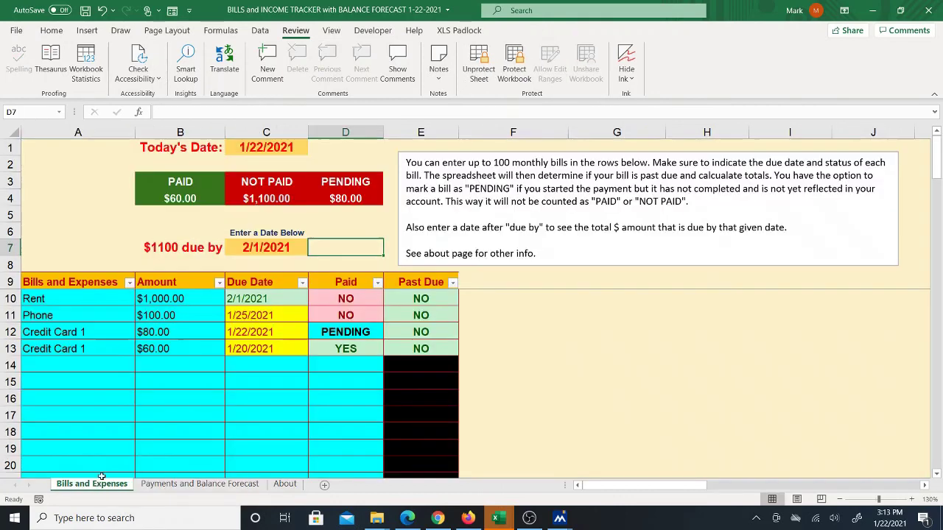